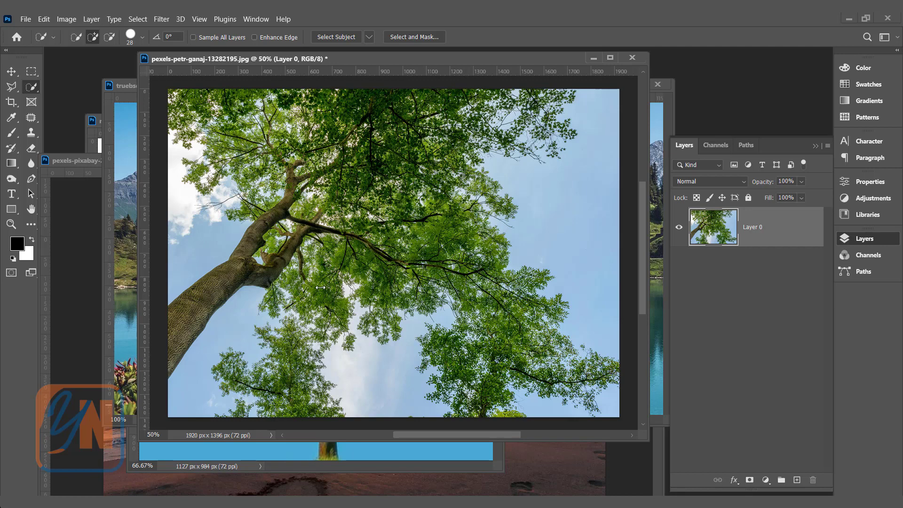
Switch to truebsee-5337646_1280.jpg and marquee-select a horizontal band across the full image width, covering the shoreline and upper lake
{"action": "key", "text": "ctrl+Tab"}
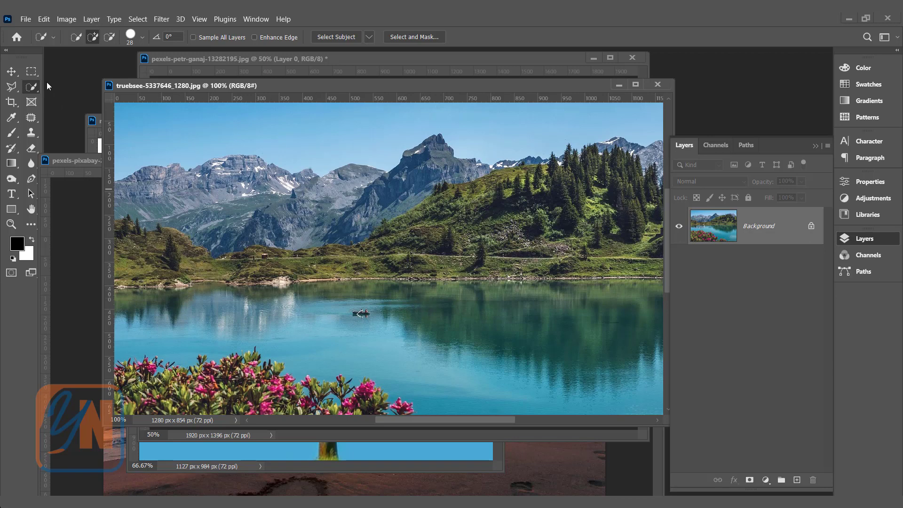
{"action": "left_click", "coordinate": [32, 73]}
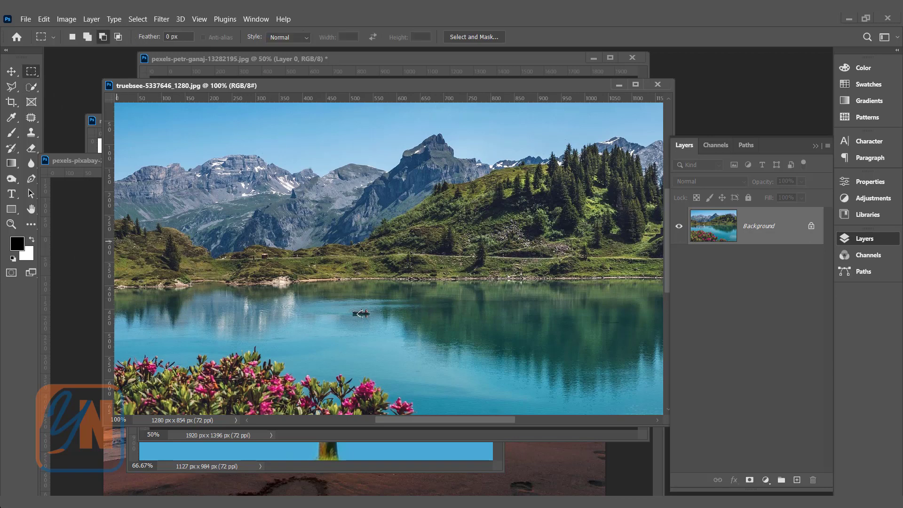
{"action": "left_click_drag", "start_coordinate": [117, 241], "coordinate": [665, 346]}
{"action": "scroll", "coordinate": [382, 295], "scroll_direction": "down", "scroll_amount": 2}
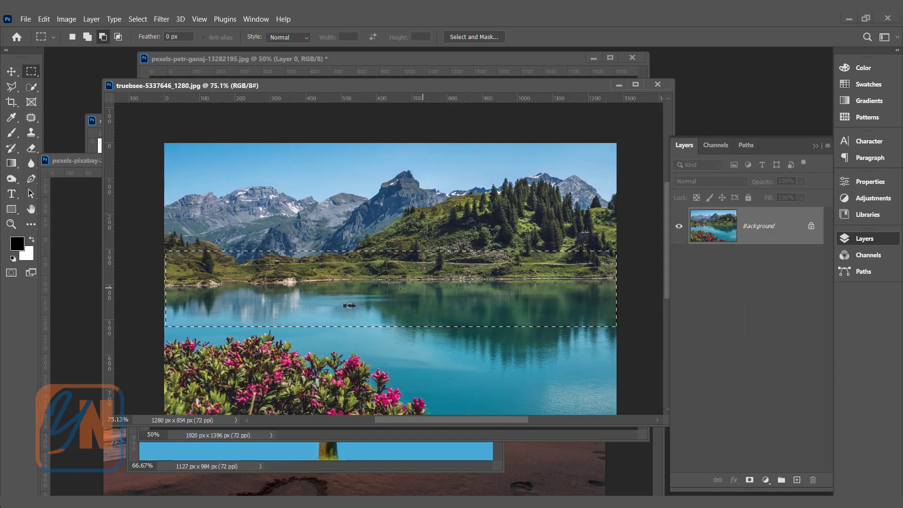
Fill the selected band with a horizontal black-to-white linear gradient on a new layer and clear the selection
{"action": "left_click", "coordinate": [12, 165]}
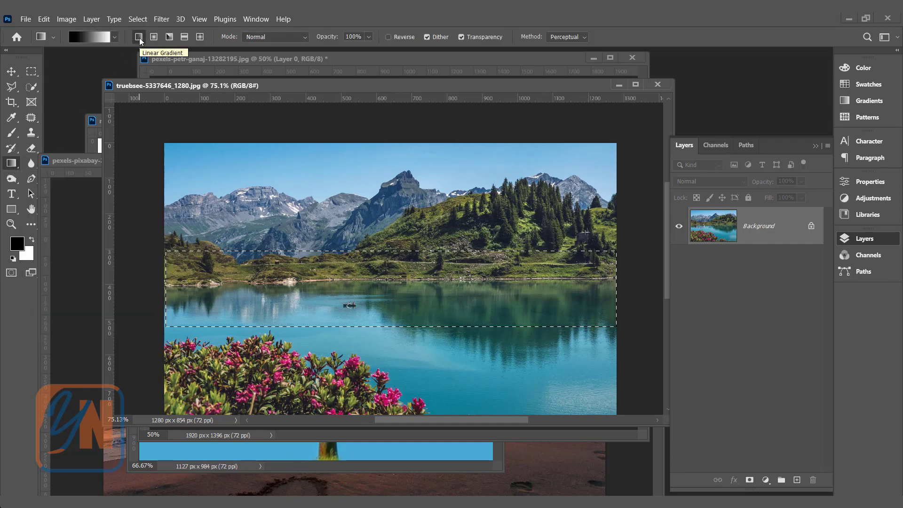
{"action": "left_click", "coordinate": [797, 480]}
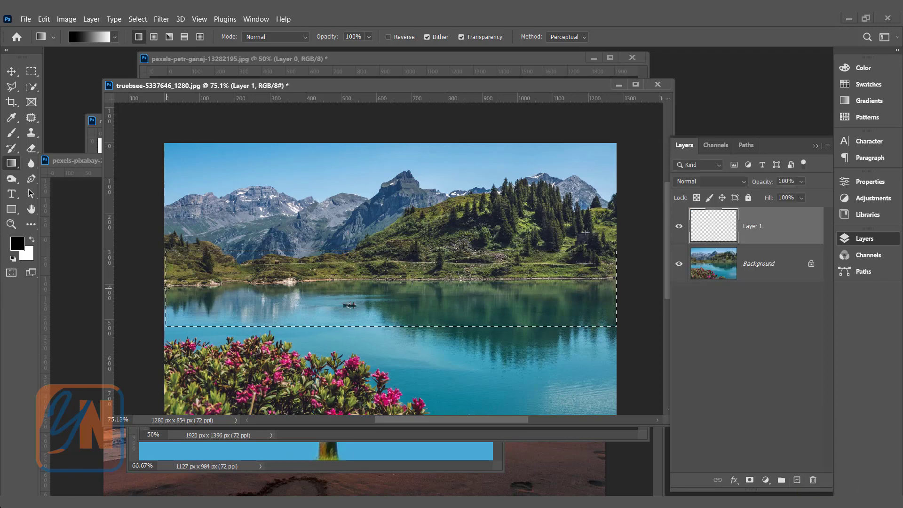
{"action": "left_click_drag", "start_coordinate": [223, 289], "coordinate": [617, 286]}
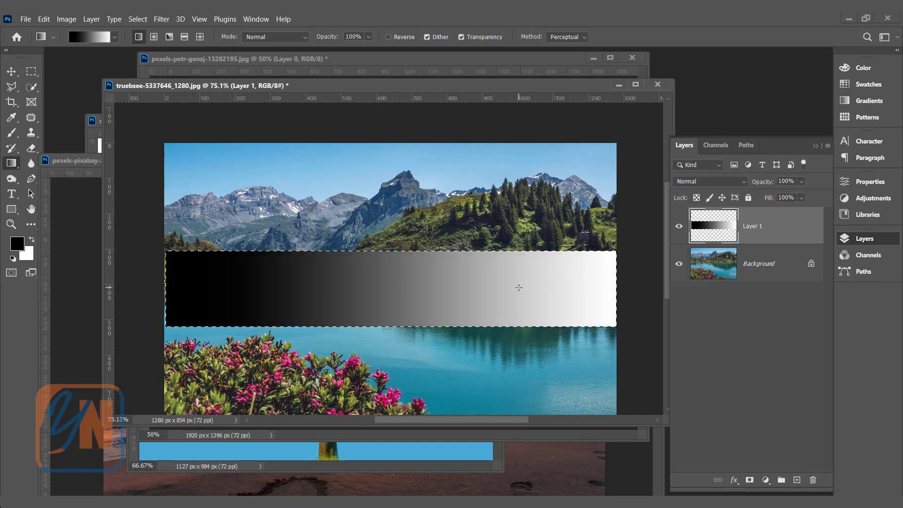
{"action": "left_click", "coordinate": [138, 19]}
{"action": "left_click", "coordinate": [156, 41]}
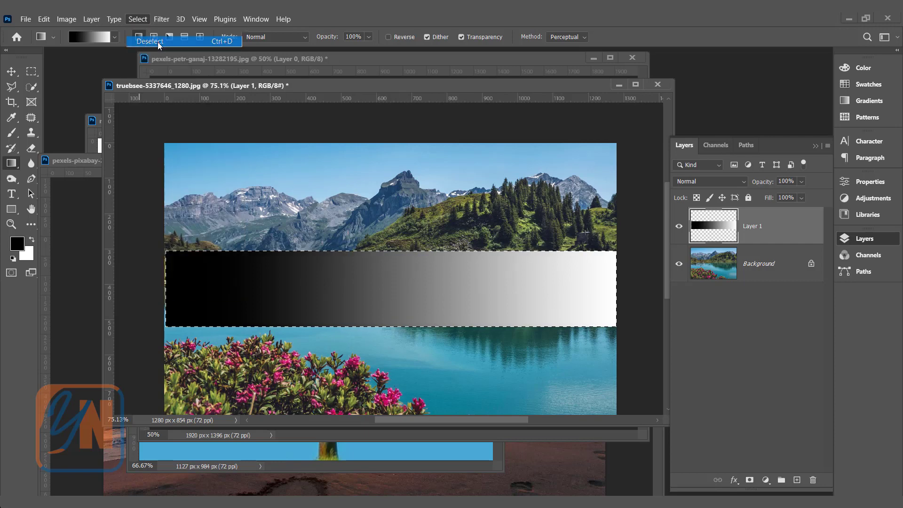
{"action": "key", "text": "v"}
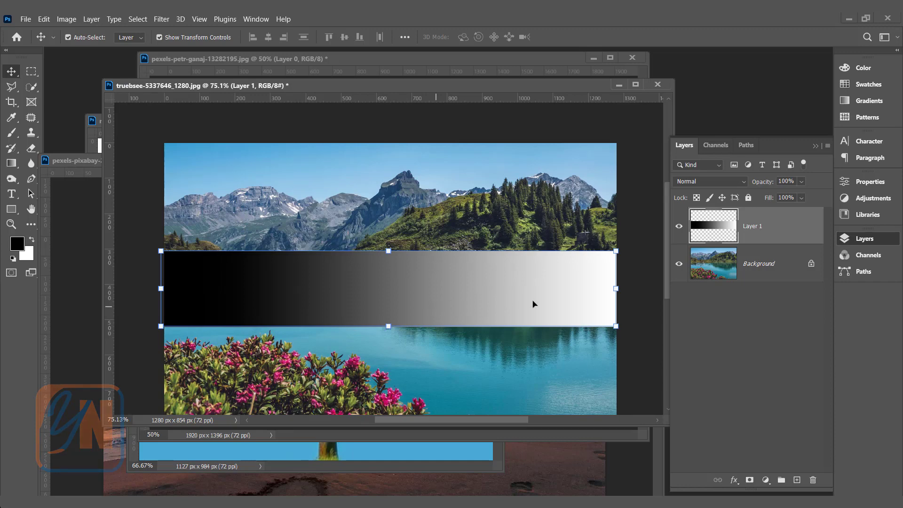
Open the blending options of Layer 1 and reset its effects to the default list
{"action": "right_click", "coordinate": [817, 218]}
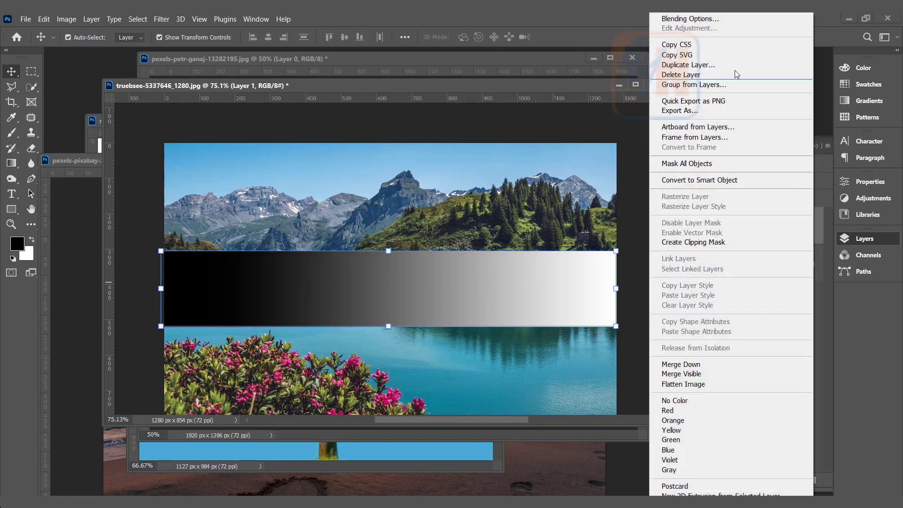
{"action": "left_click", "coordinate": [702, 19]}
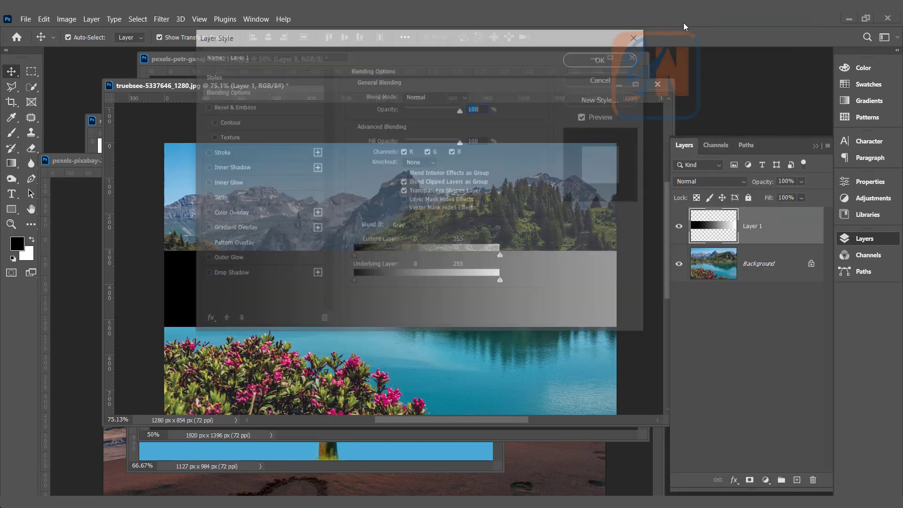
{"action": "left_click_drag", "start_coordinate": [372, 33], "coordinate": [379, 111]}
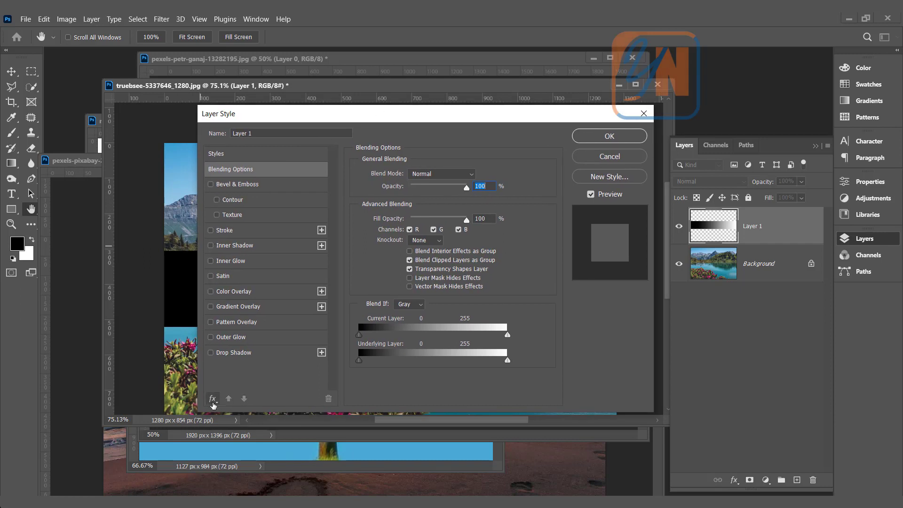
{"action": "left_click", "coordinate": [213, 401]}
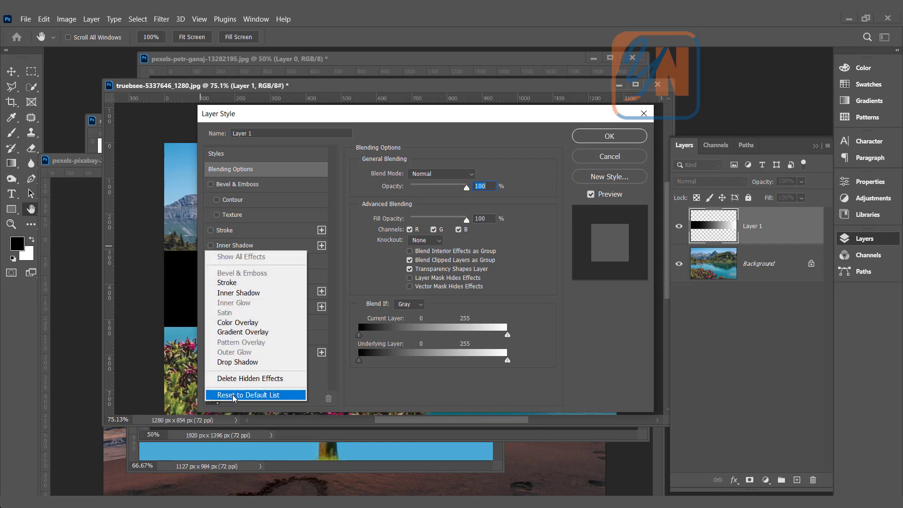
{"action": "left_click", "coordinate": [234, 395]}
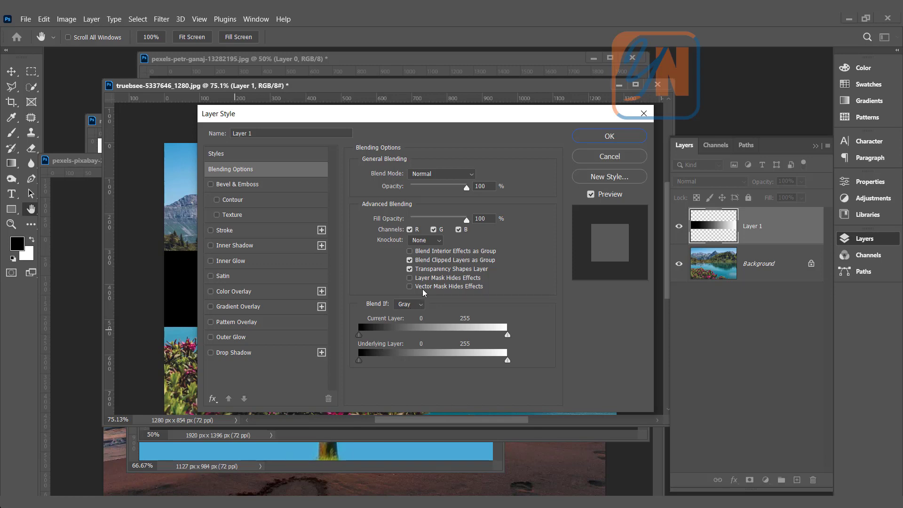
Set the Current Layer black Blend If slider to 6, with the dialog placed so the dark end of the gradient shows
{"action": "left_click_drag", "start_coordinate": [455, 114], "coordinate": [426, 63]}
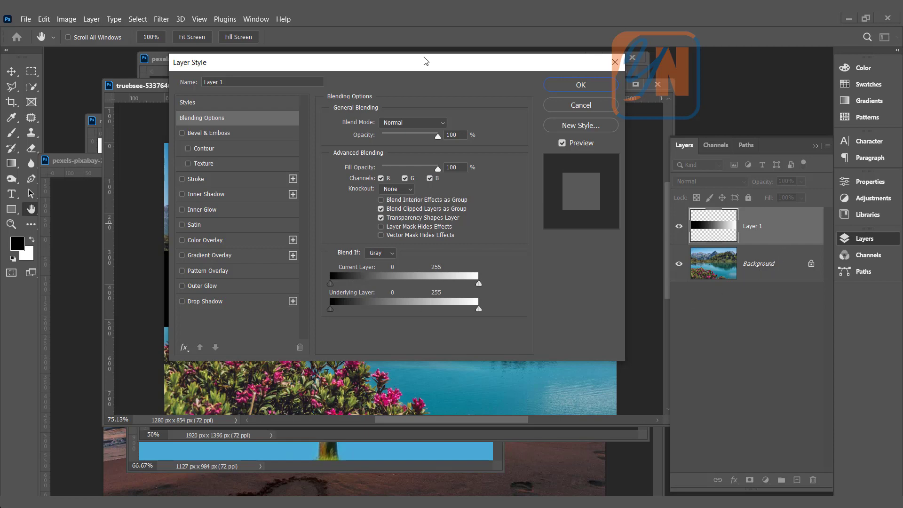
{"action": "left_click_drag", "start_coordinate": [426, 59], "coordinate": [591, 90]}
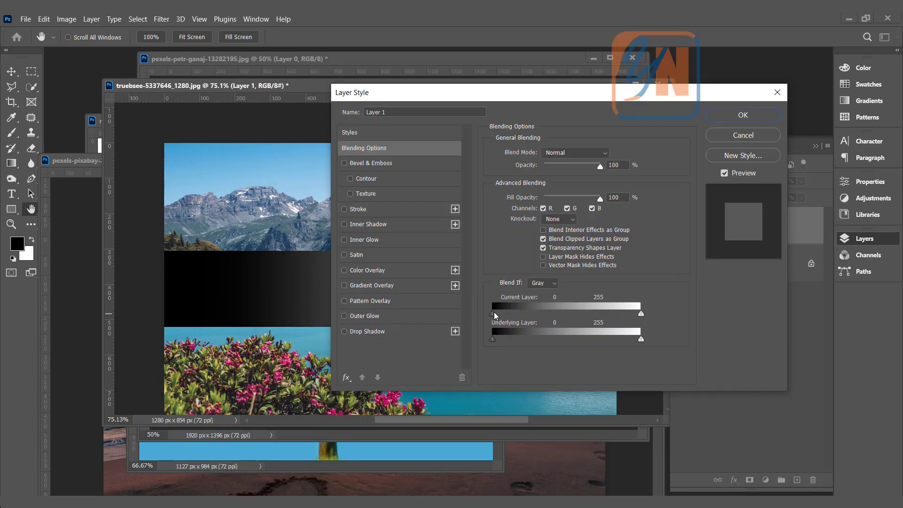
{"action": "left_click_drag", "start_coordinate": [494, 319], "coordinate": [498, 319]}
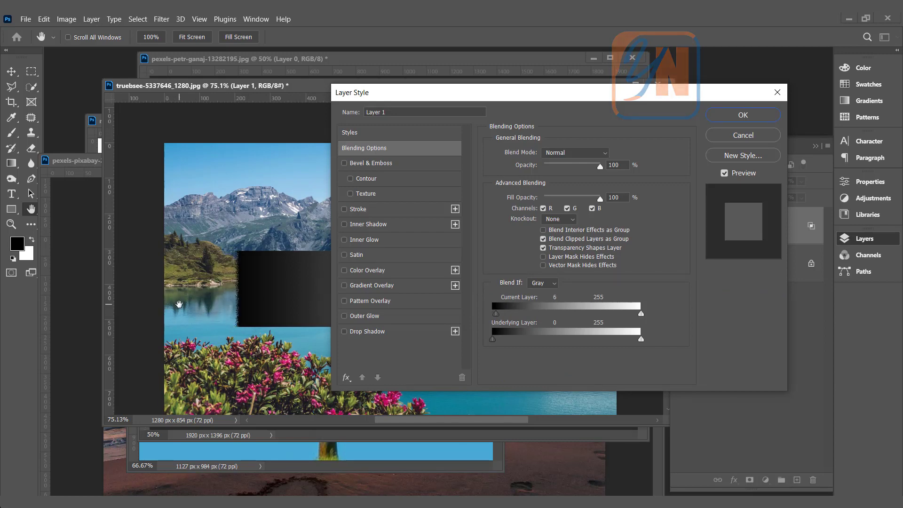
{"action": "left_click_drag", "start_coordinate": [497, 92], "coordinate": [455, 88]}
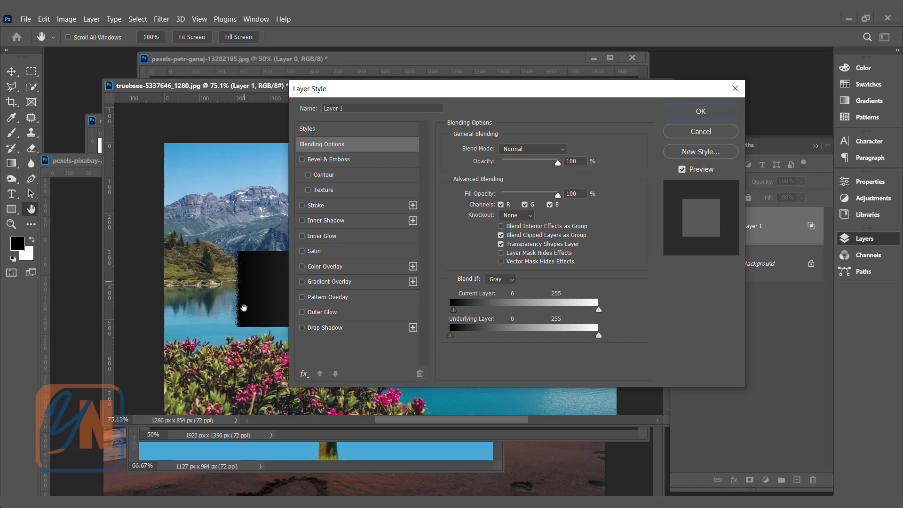
Split the Current Layer black slider to 3 / 22 for a soft transition and reset it to 0
{"action": "left_click_drag", "start_coordinate": [453, 310], "coordinate": [464, 312]}
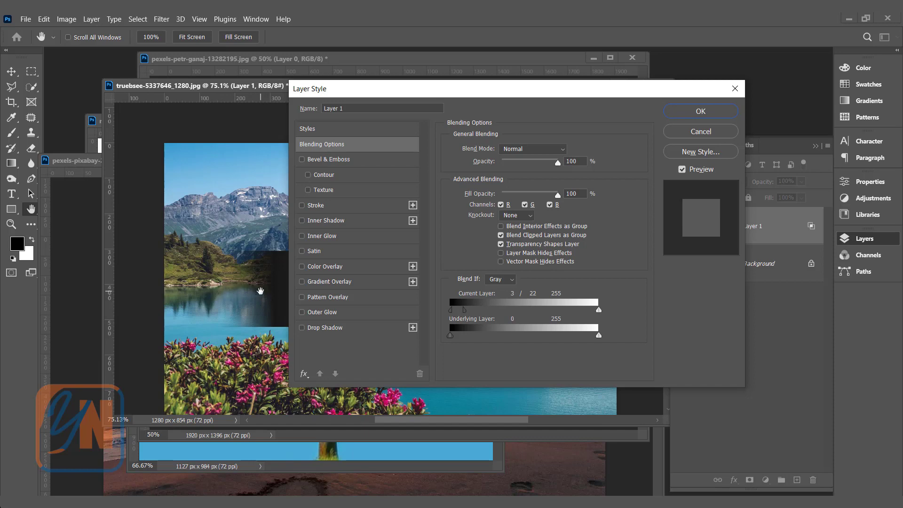
{"action": "left_click_drag", "start_coordinate": [400, 88], "coordinate": [453, 94]}
{"action": "left_click_drag", "start_coordinate": [517, 315], "coordinate": [487, 325]}
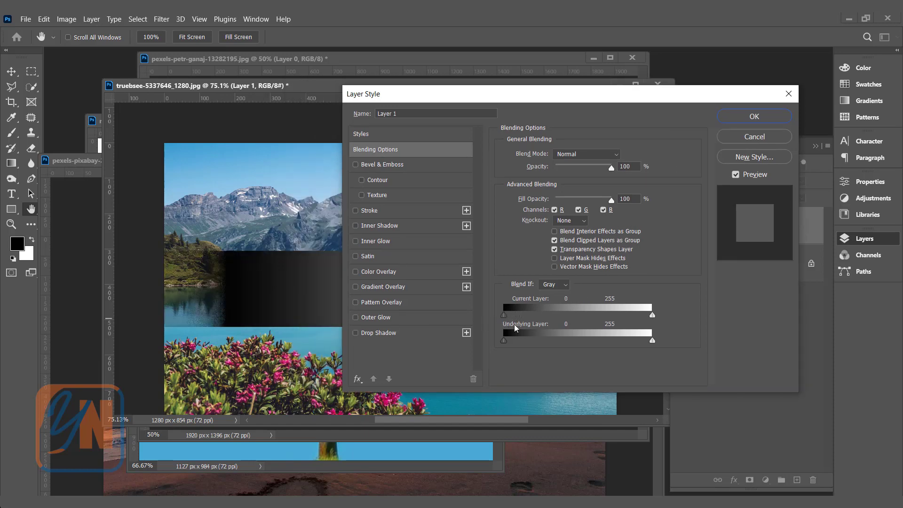
Lower the Current Layer white slider to 233 with the light end of the gradient uncovered, and return it to 255
{"action": "left_click_drag", "start_coordinate": [682, 99], "coordinate": [354, 130]}
{"action": "left_click_drag", "start_coordinate": [324, 348], "coordinate": [310, 348]}
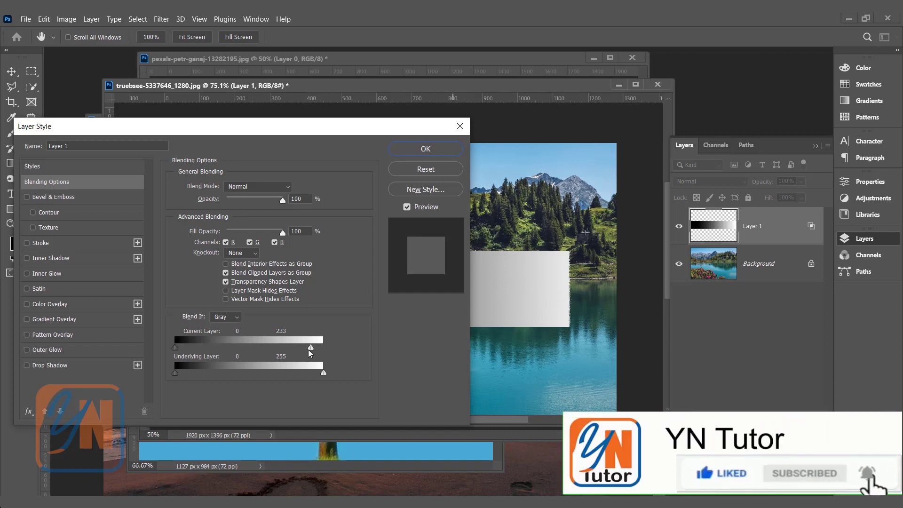
{"action": "left_click_drag", "start_coordinate": [310, 353], "coordinate": [352, 348]}
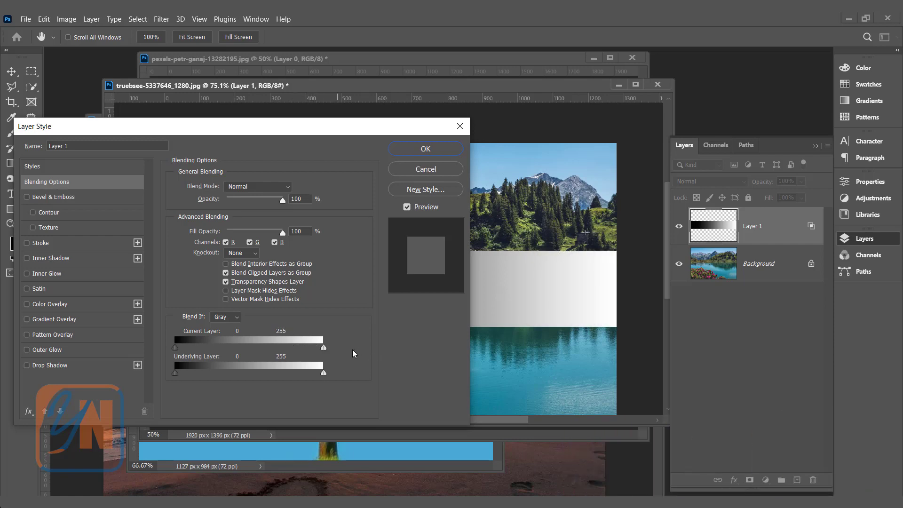
Raise the Underlying Layer black slider to 72, uncover the whole gradient band for inspection, and restore the slider to 0
{"action": "left_click_drag", "start_coordinate": [277, 132], "coordinate": [575, 87]}
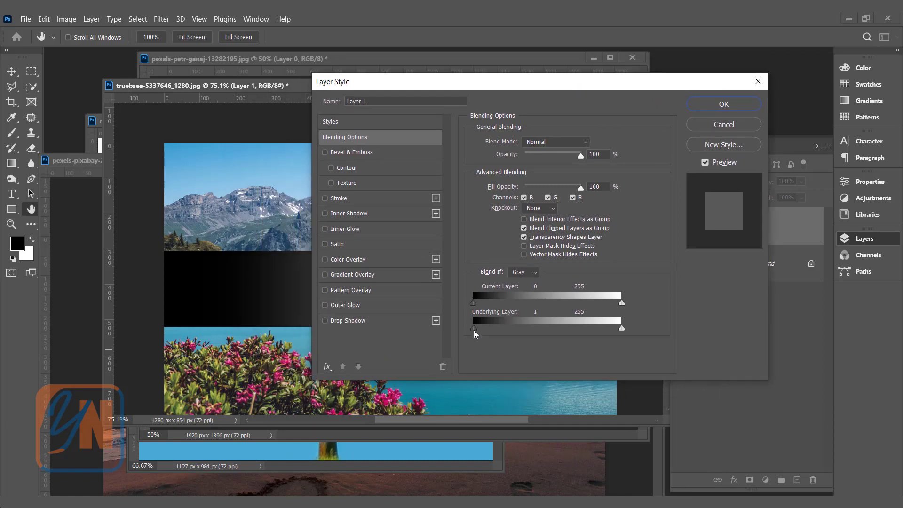
{"action": "left_click_drag", "start_coordinate": [474, 331], "coordinate": [515, 330]}
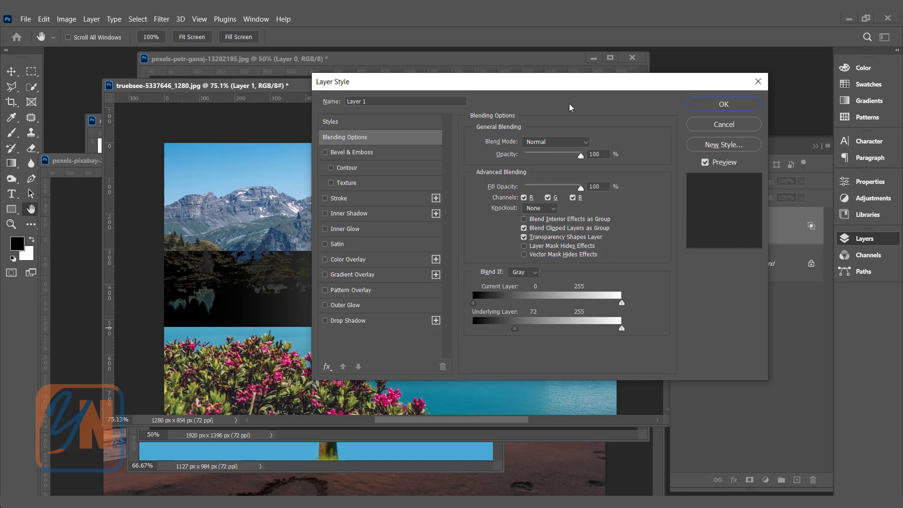
{"action": "left_click_drag", "start_coordinate": [588, 91], "coordinate": [506, 105]}
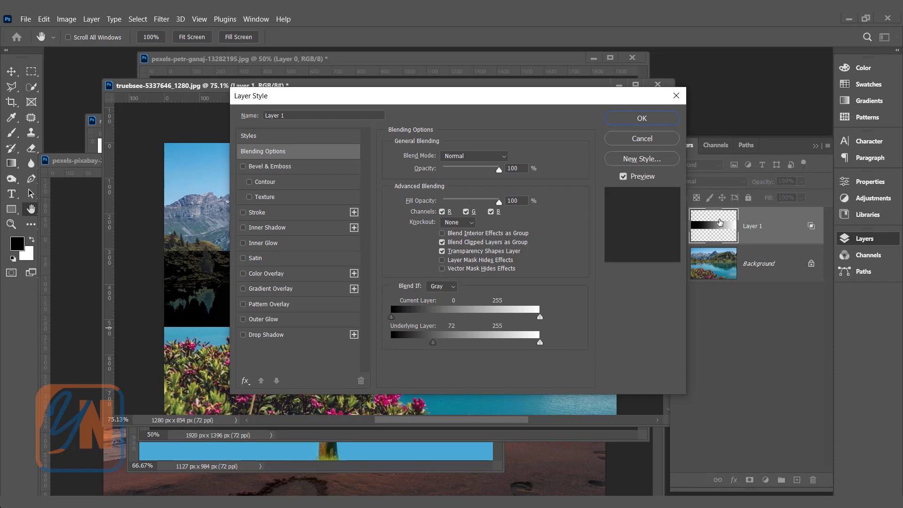
{"action": "left_click_drag", "start_coordinate": [442, 99], "coordinate": [361, 367]}
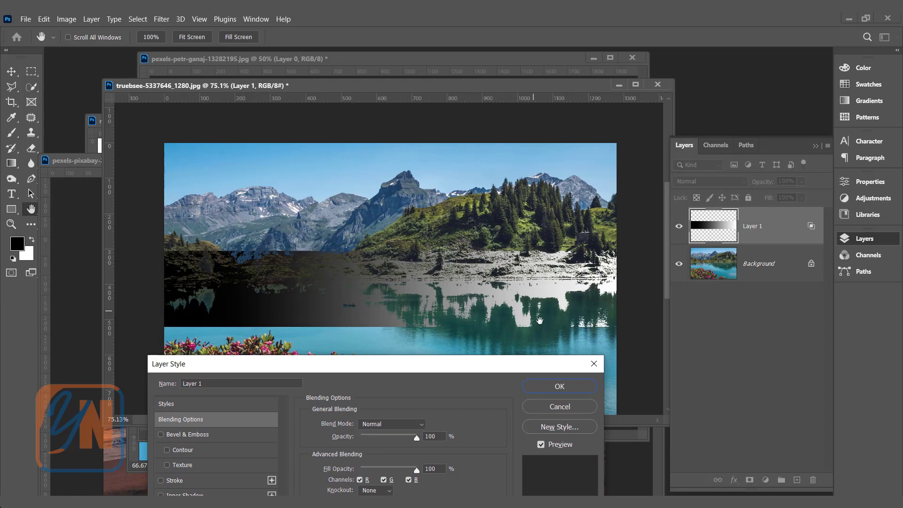
{"action": "left_click_drag", "start_coordinate": [341, 371], "coordinate": [362, 168]}
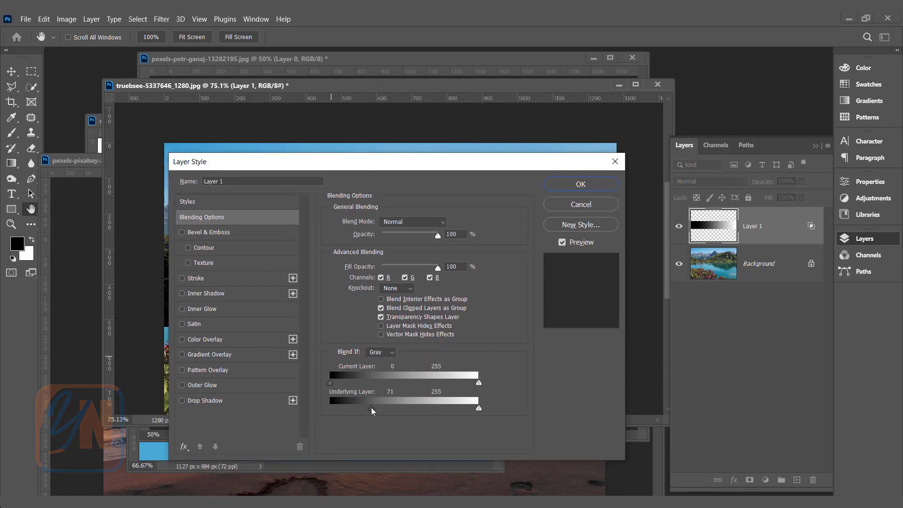
{"action": "left_click_drag", "start_coordinate": [372, 408], "coordinate": [304, 411]}
Set the Underlying Layer white slider to 159 and uncover the gradient band to inspect the blend
{"action": "left_click_drag", "start_coordinate": [513, 172], "coordinate": [369, 168]}
{"action": "left_click_drag", "start_coordinate": [335, 404], "coordinate": [280, 421]}
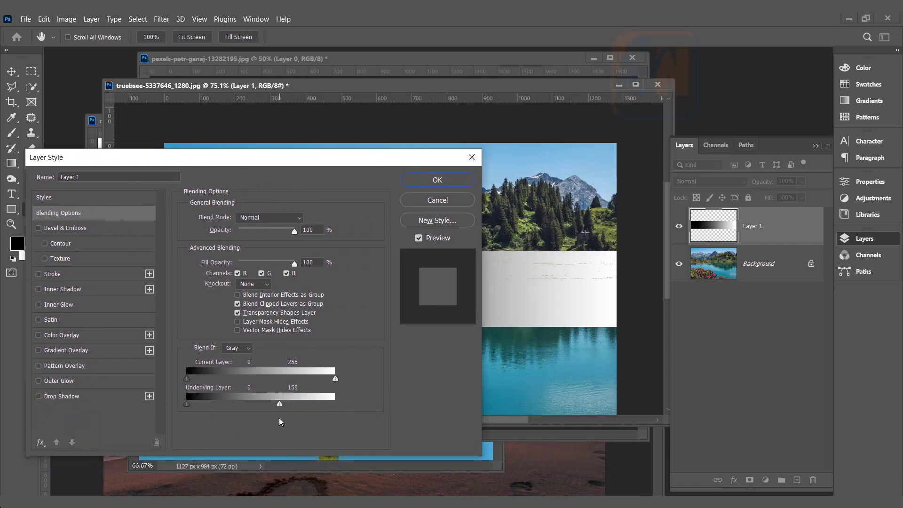
{"action": "left_click_drag", "start_coordinate": [316, 157], "coordinate": [536, 181]}
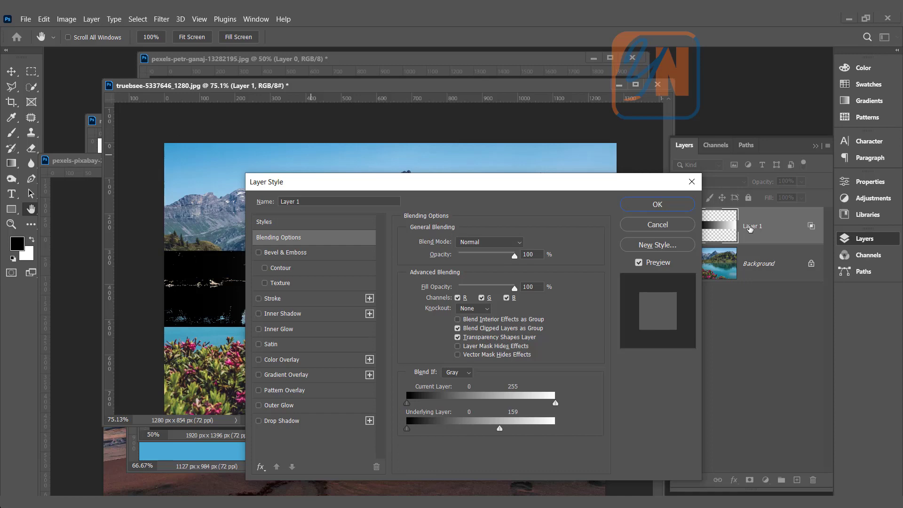
{"action": "left_click_drag", "start_coordinate": [462, 183], "coordinate": [411, 352]}
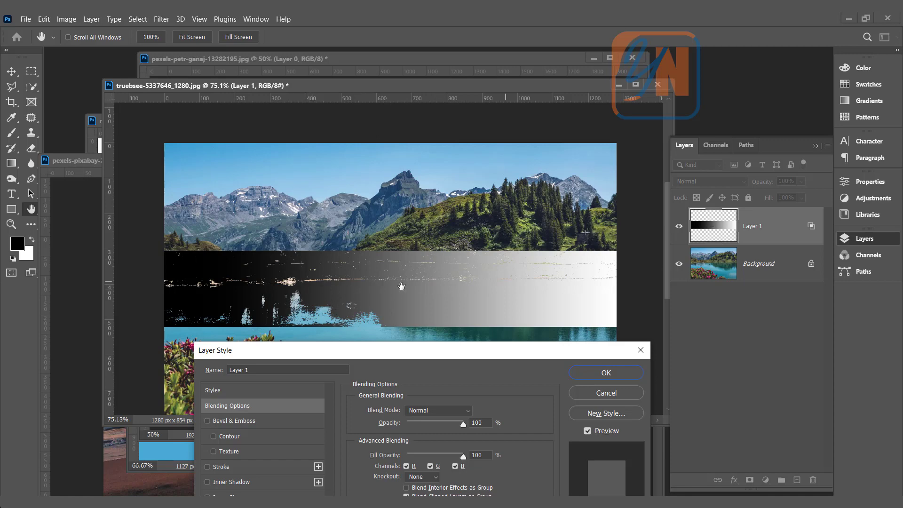
Split the Underlying Layer white slider to 133 / 217 to soften the blend with the lake image
{"action": "left_click_drag", "start_coordinate": [371, 350], "coordinate": [508, 160]}
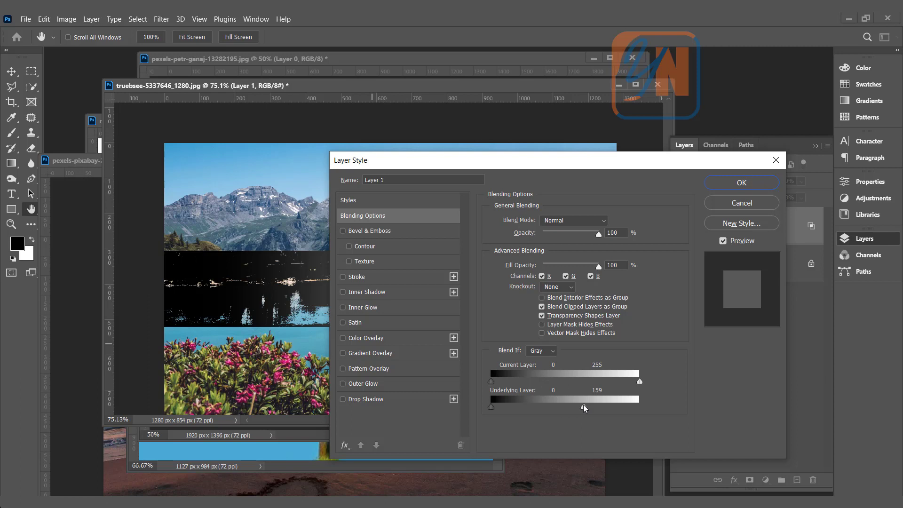
{"action": "left_click_drag", "start_coordinate": [582, 409], "coordinate": [618, 408]}
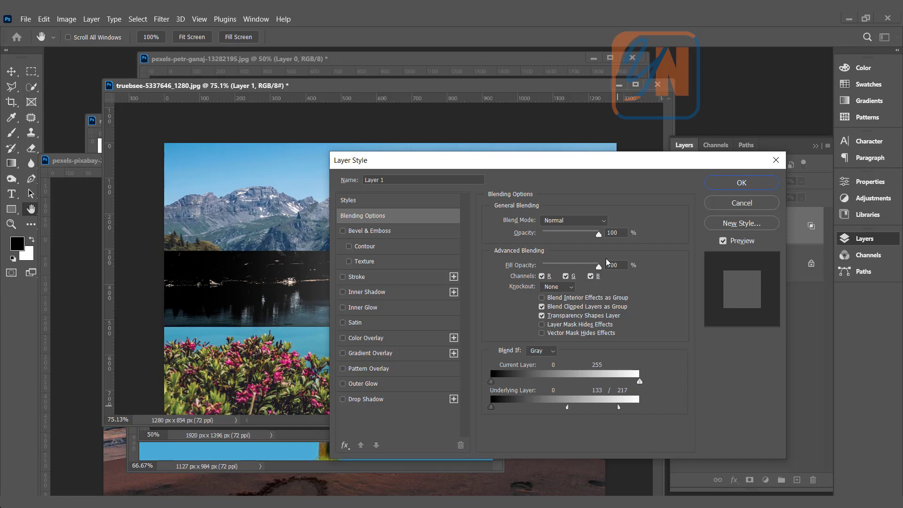
{"action": "left_click_drag", "start_coordinate": [559, 169], "coordinate": [469, 178]}
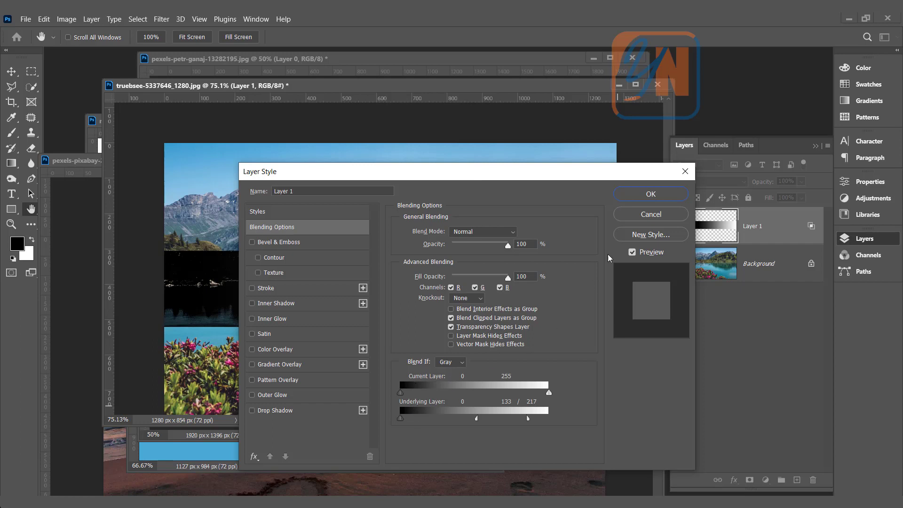
Cancel the layer style changes and close truebsee-5337646_1280.jpg without saving
{"action": "left_click", "coordinate": [648, 214]}
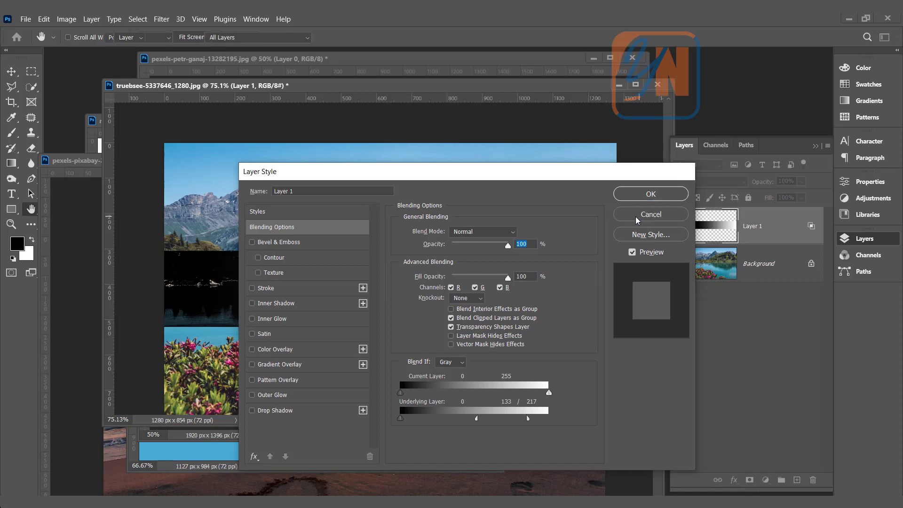
{"action": "left_click", "coordinate": [658, 85]}
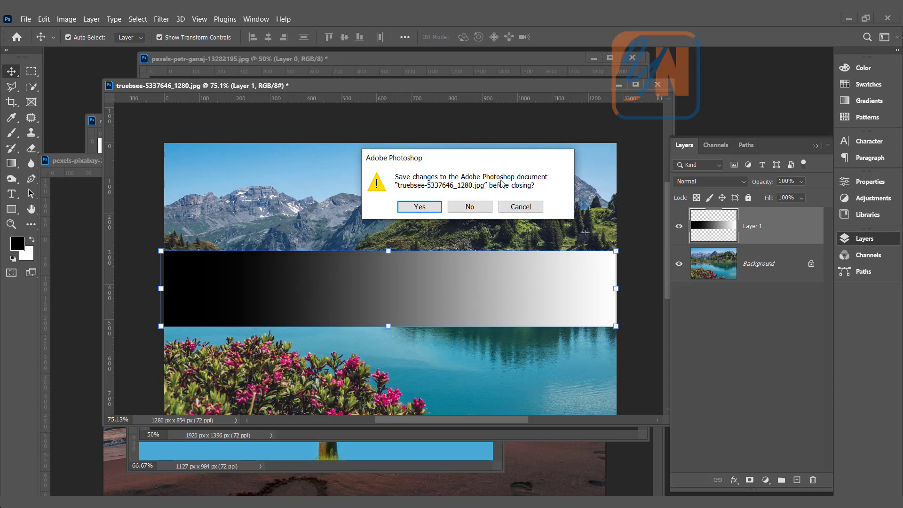
{"action": "left_click", "coordinate": [469, 206]}
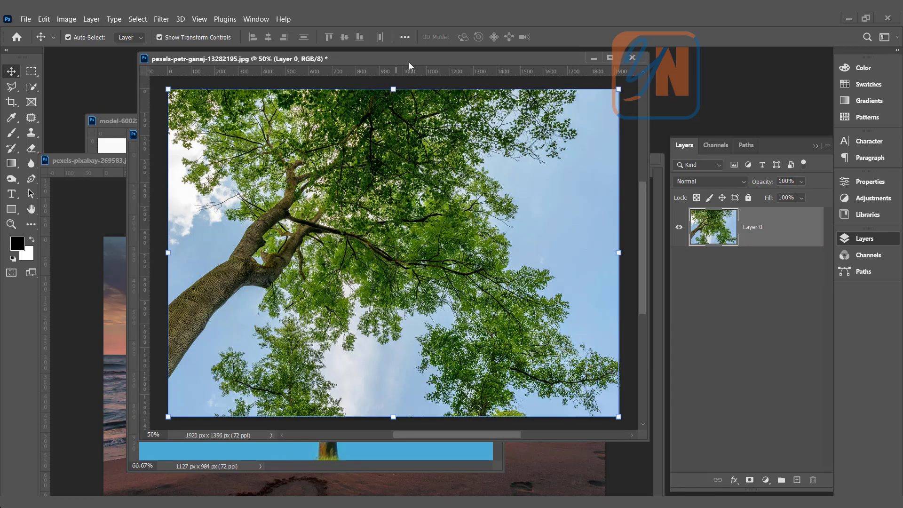
Try to select the sky around the tree with the Quick Selection tool and clear the selection
{"action": "left_click_drag", "start_coordinate": [408, 62], "coordinate": [390, 87]}
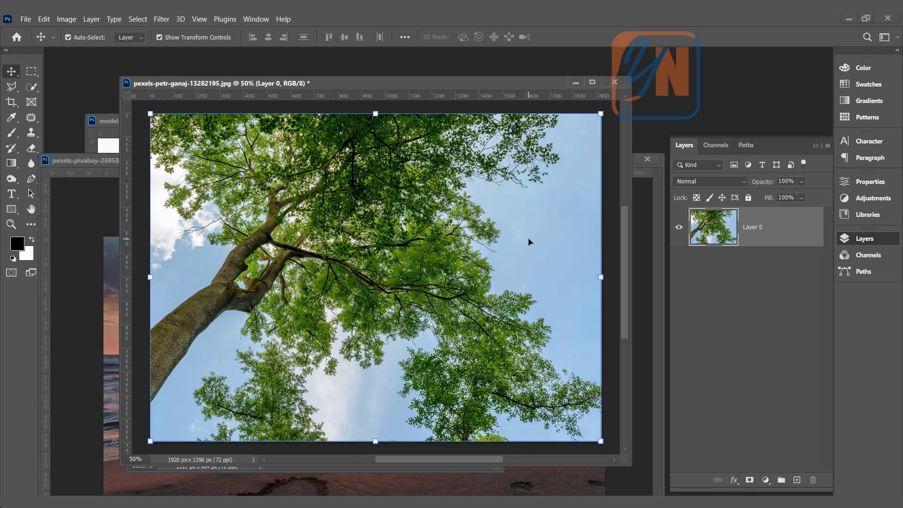
{"action": "left_click", "coordinate": [32, 87]}
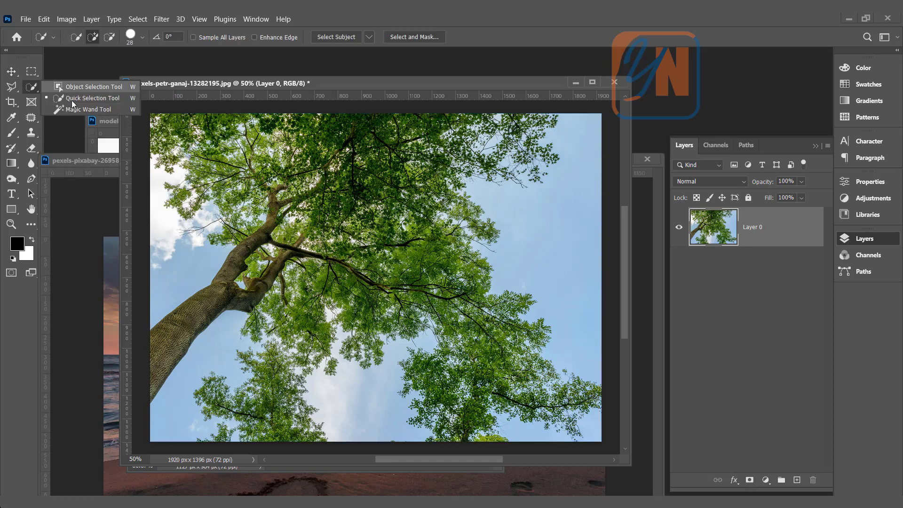
{"action": "left_click", "coordinate": [80, 99]}
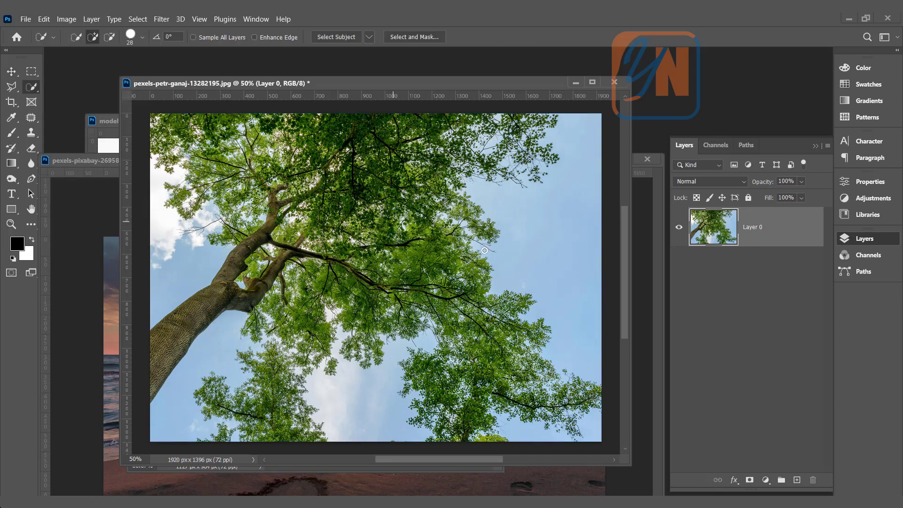
{"action": "left_click", "coordinate": [563, 257]}
{"action": "mouse_move", "coordinate": [371, 398]}
{"action": "left_mouse_down"}
{"action": "mouse_move", "coordinate": [254, 400]}
{"action": "mouse_move", "coordinate": [447, 343]}
{"action": "left_mouse_up"}
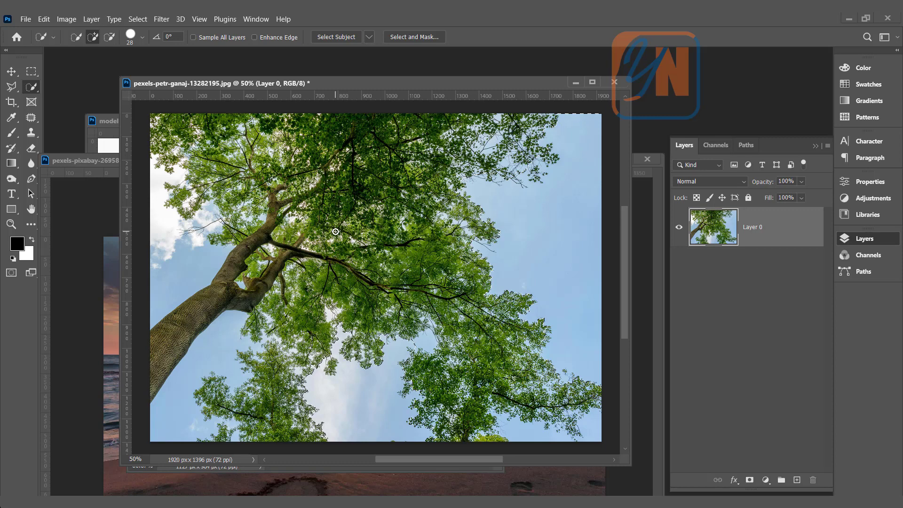
{"action": "key", "text": "ctrl+d"}
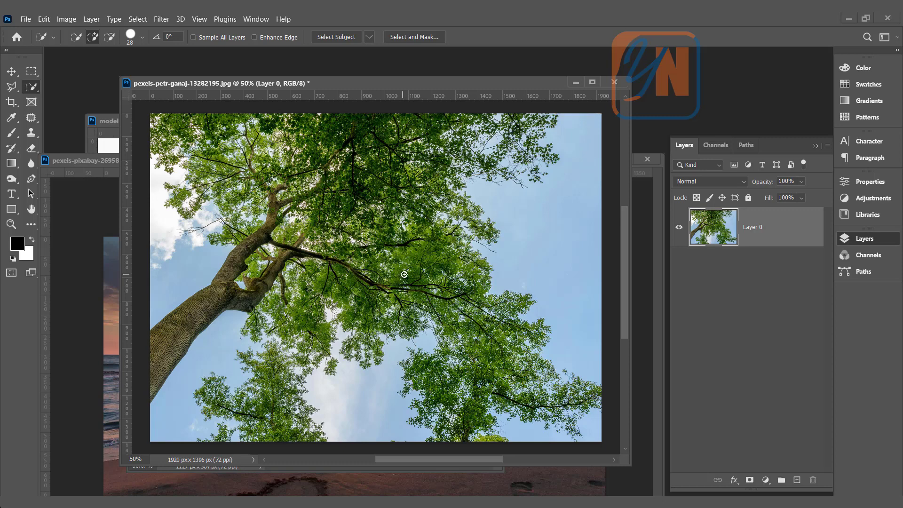
Open Layer 0's Blending Options, lower the Gray Current Layer white slider to 181 to inspect the sky removal, and restore it to 255
{"action": "double_click", "coordinate": [815, 219]}
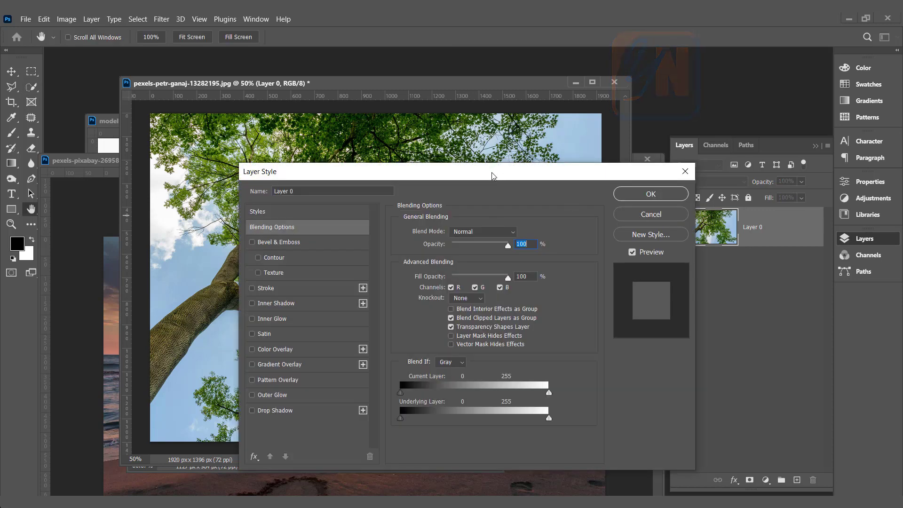
{"action": "left_click_drag", "start_coordinate": [493, 176], "coordinate": [636, 92]}
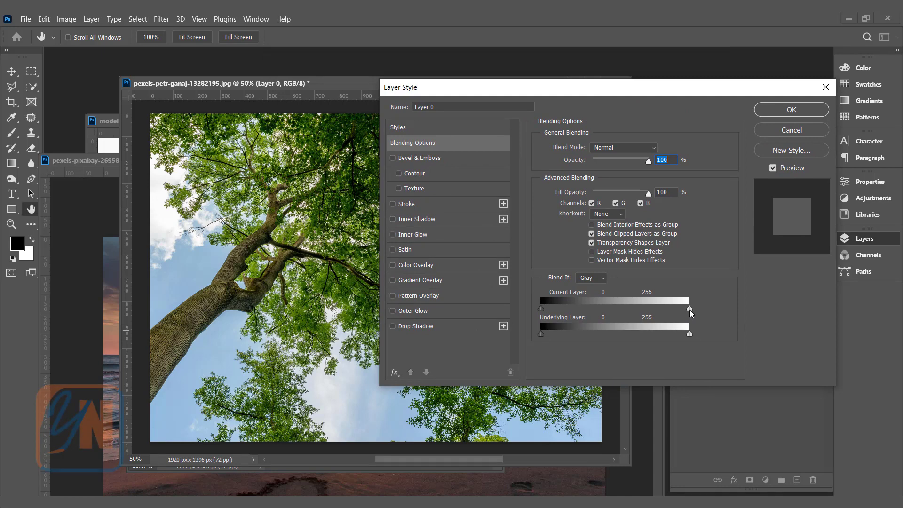
{"action": "left_click_drag", "start_coordinate": [689, 308], "coordinate": [646, 308]}
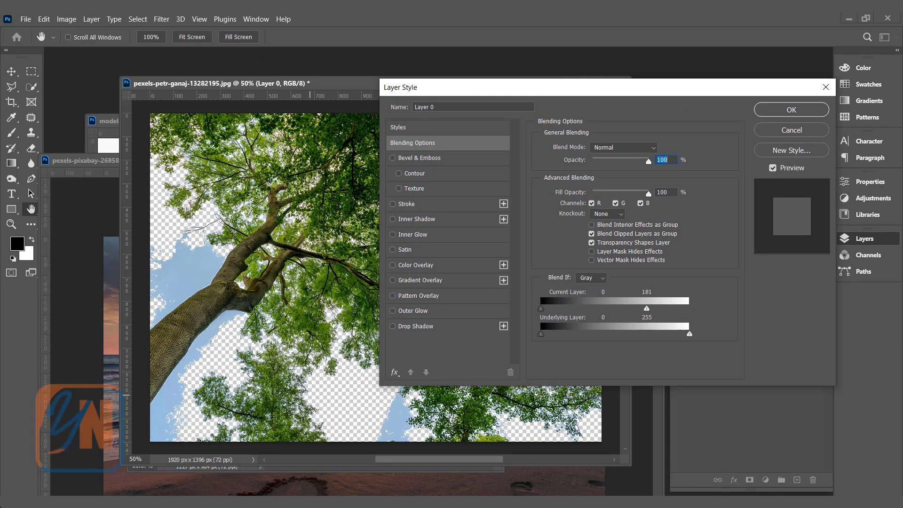
{"action": "mouse_move", "coordinate": [519, 88]}
{"action": "left_mouse_down"}
{"action": "mouse_move", "coordinate": [693, 203]}
{"action": "mouse_move", "coordinate": [570, 371]}
{"action": "mouse_move", "coordinate": [533, 136]}
{"action": "mouse_move", "coordinate": [512, 99]}
{"action": "mouse_move", "coordinate": [517, 105]}
{"action": "left_mouse_up"}
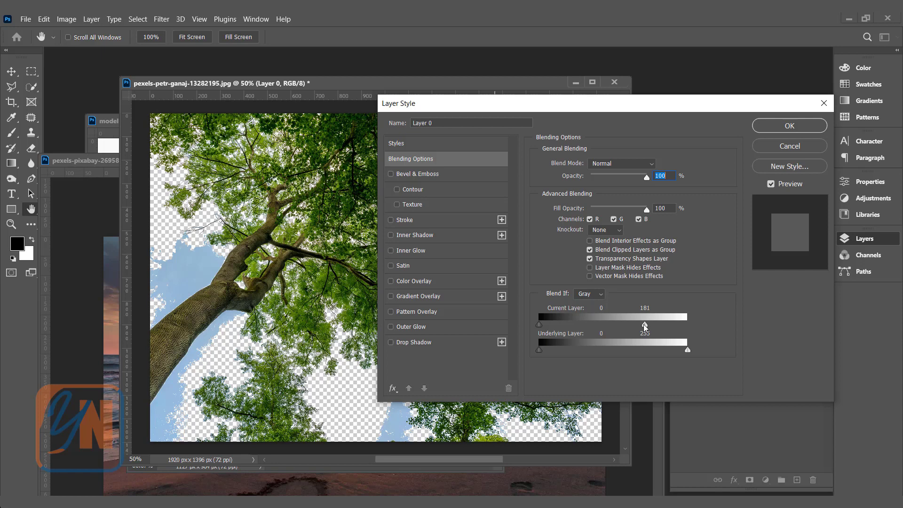
{"action": "left_click_drag", "start_coordinate": [645, 324], "coordinate": [687, 325]}
Set Blend If to Blue and lower the Current Layer white slider, trying 180 and 67 before settling on 139
{"action": "left_click", "coordinate": [592, 295]}
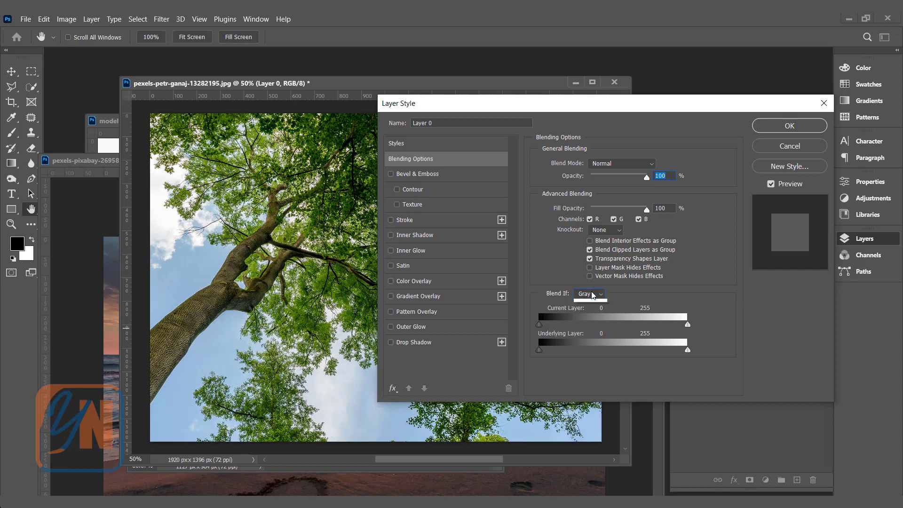
{"action": "left_click", "coordinate": [587, 331]}
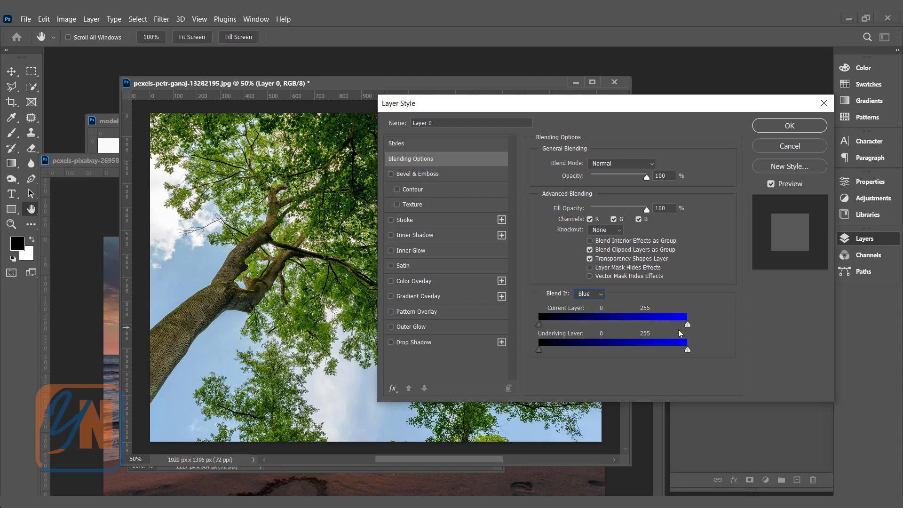
{"action": "left_click_drag", "start_coordinate": [687, 326], "coordinate": [647, 332]}
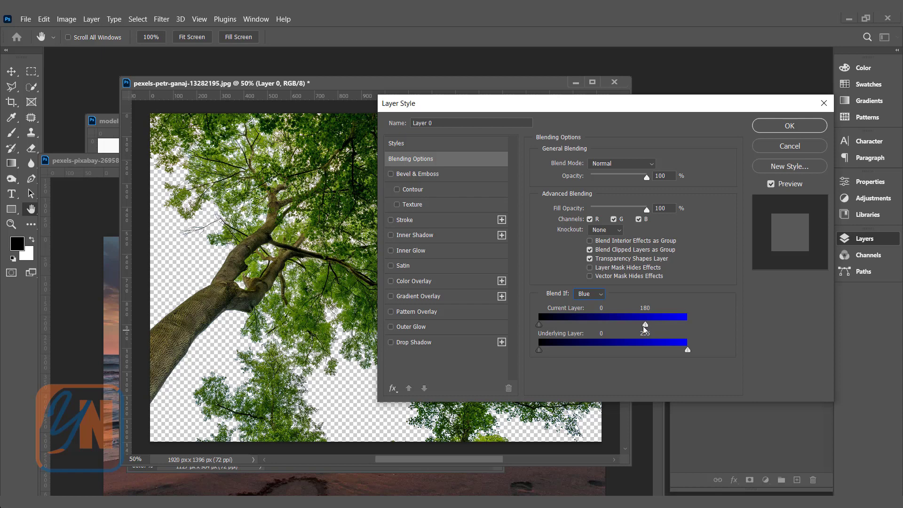
{"action": "left_click_drag", "start_coordinate": [645, 329], "coordinate": [577, 326]}
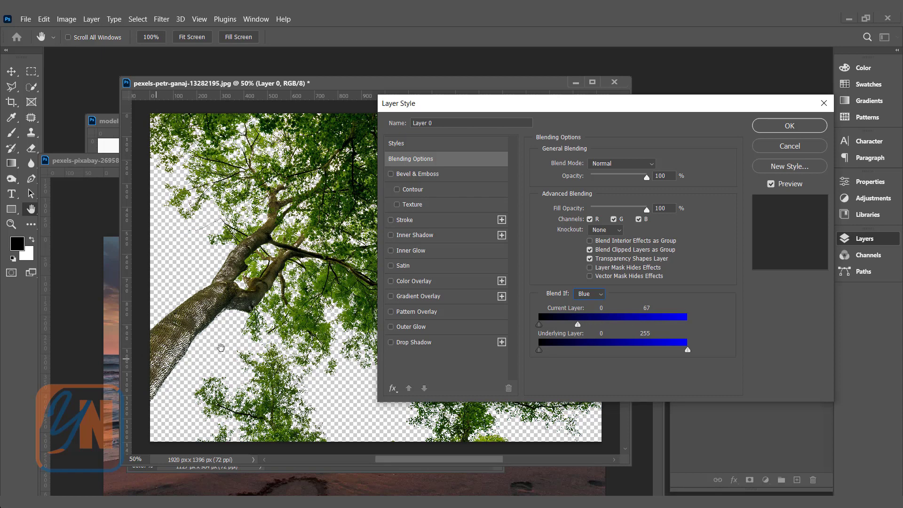
{"action": "left_click_drag", "start_coordinate": [578, 325], "coordinate": [619, 328]}
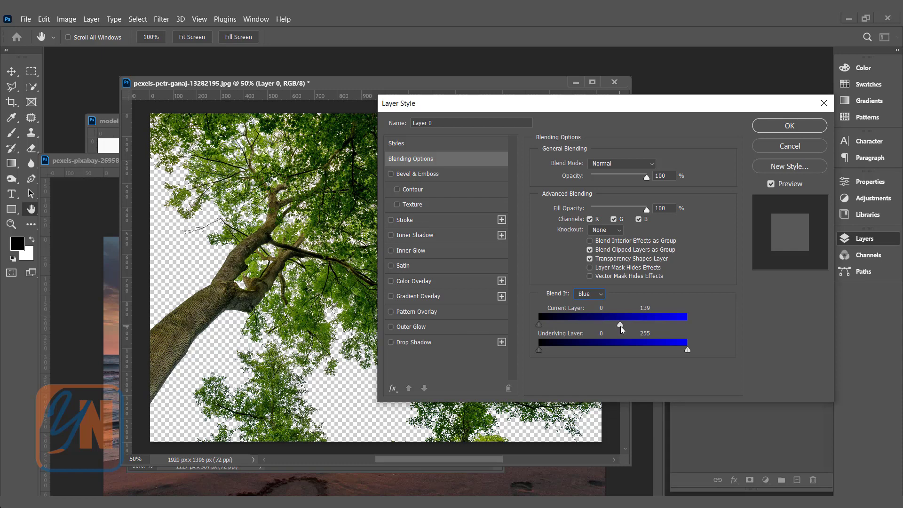
Inspect the foliage up close, split the Blue Current Layer white slider to 61 / 200, and apply the layer style
{"action": "left_click_drag", "start_coordinate": [533, 103], "coordinate": [579, 263]}
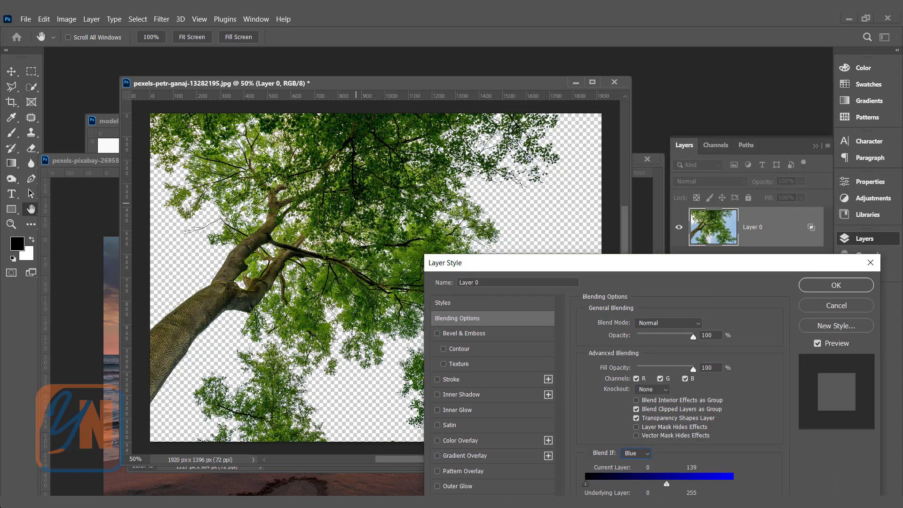
{"action": "left_click_drag", "start_coordinate": [500, 264], "coordinate": [498, 233]}
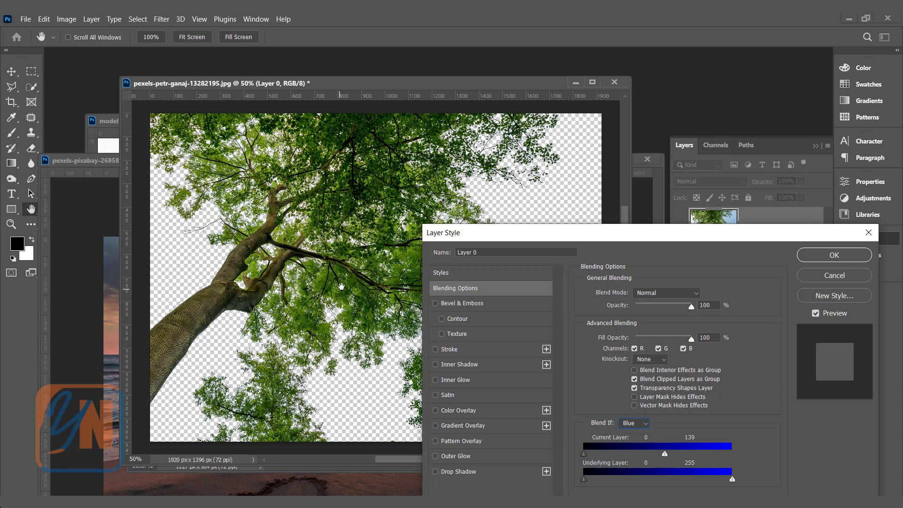
{"action": "key", "text": "alt"}
{"action": "left_click_drag", "start_coordinate": [343, 279], "coordinate": [466, 303]}
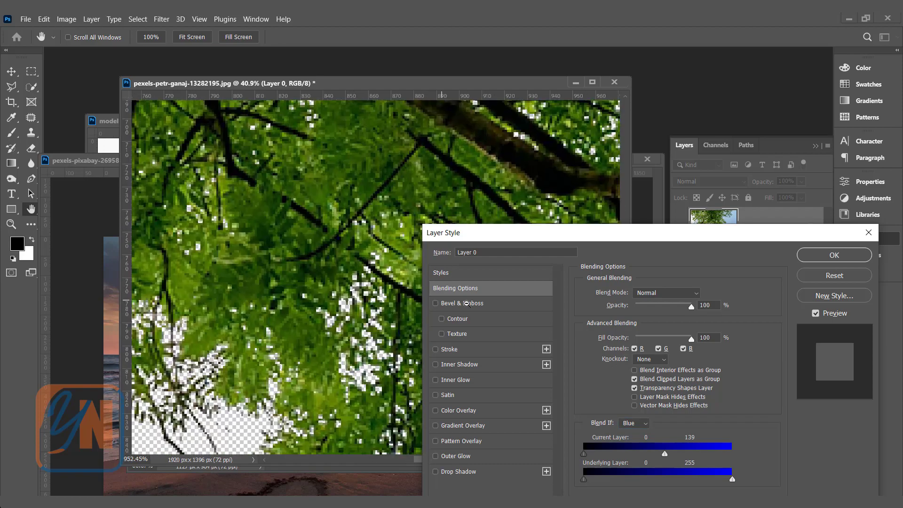
{"action": "left_click_drag", "start_coordinate": [664, 456], "coordinate": [700, 455]}
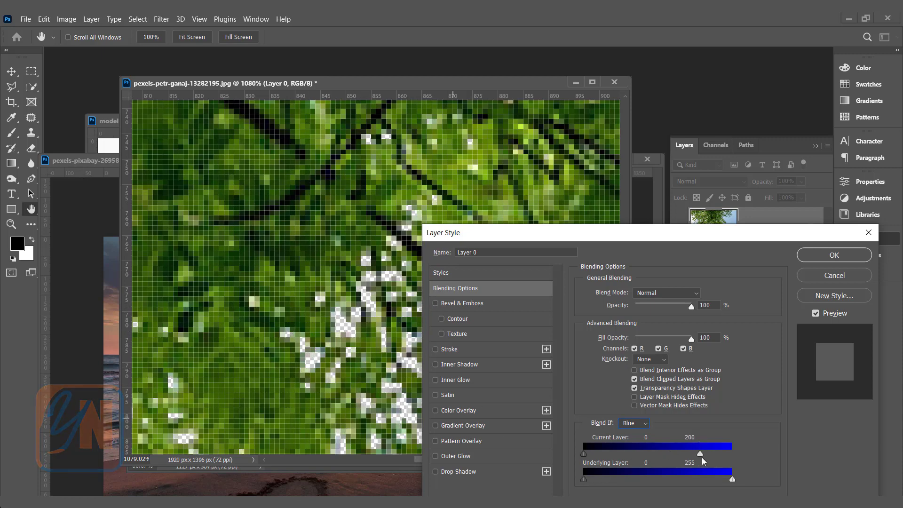
{"action": "left_click_drag", "start_coordinate": [700, 455], "coordinate": [619, 462]}
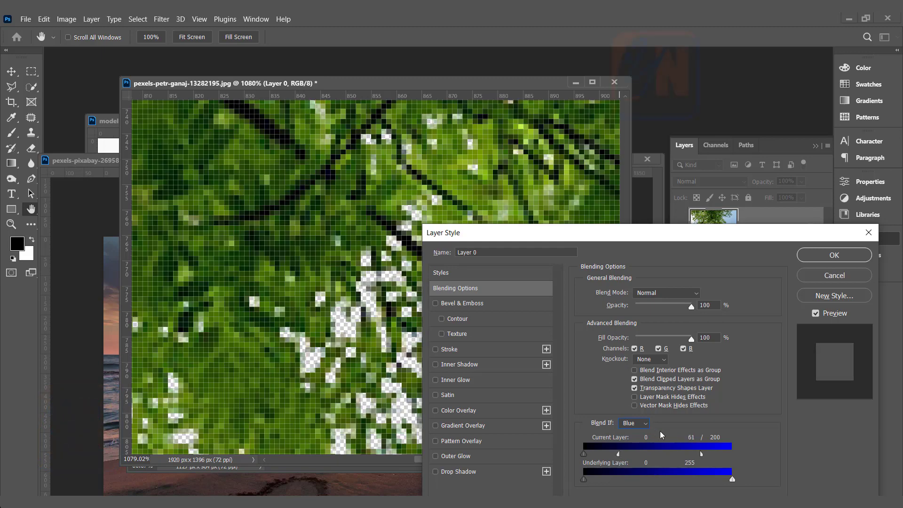
{"action": "left_click", "coordinate": [833, 254]}
{"action": "key", "text": "w"}
{"action": "scroll", "coordinate": [383, 235], "scroll_direction": "down", "scroll_amount": 10}
{"action": "scroll", "coordinate": [291, 185], "scroll_direction": "up", "scroll_amount": 1}
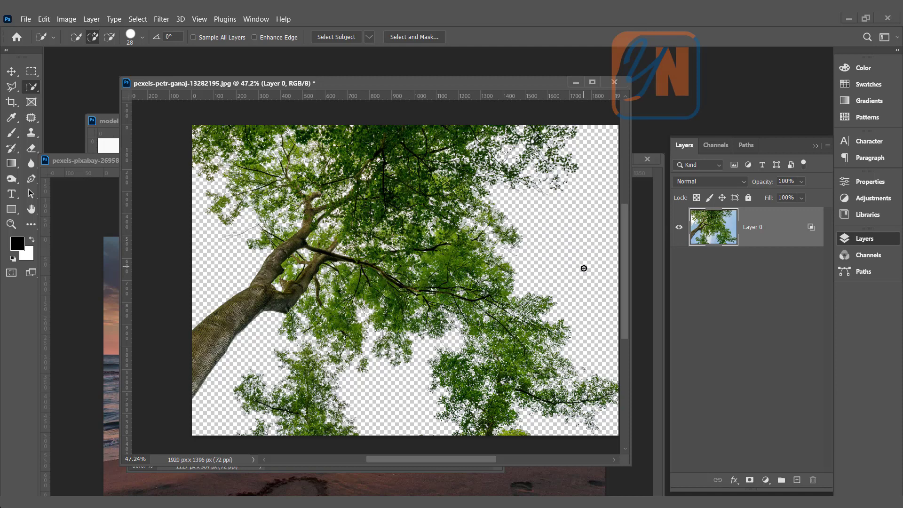
Reopen Layer 0's Blending Options, lower the upper half of the split Current Layer white slider slightly, and apply the change
{"action": "double_click", "coordinate": [784, 221]}
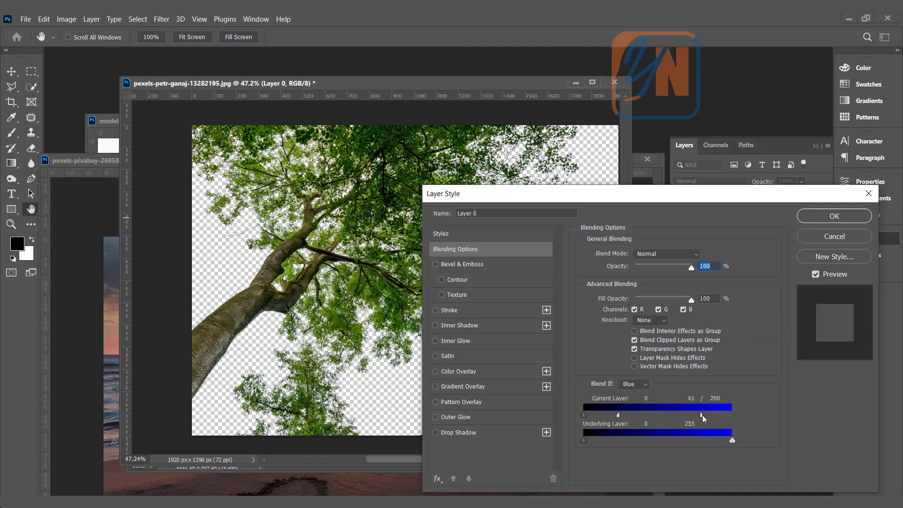
{"action": "left_click_drag", "start_coordinate": [701, 417], "coordinate": [677, 418]}
{"action": "left_click", "coordinate": [826, 219]}
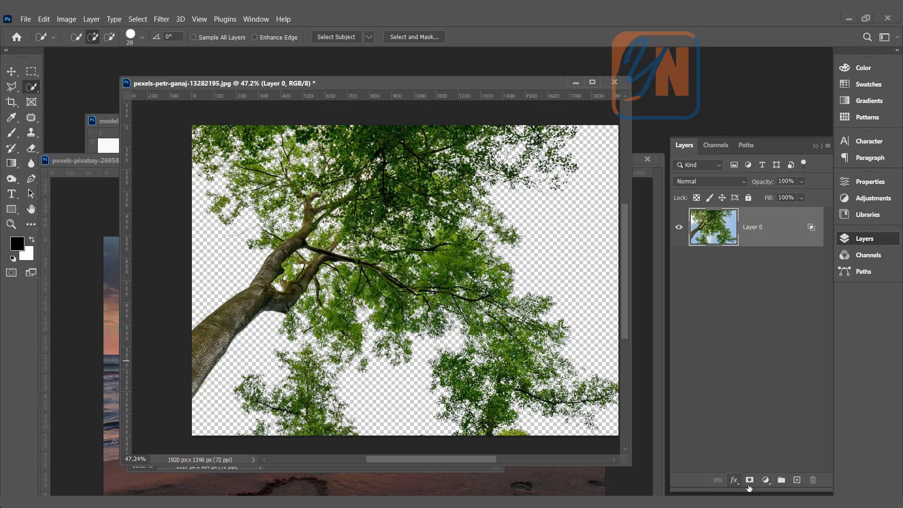
Add a light cyan Solid Color fill layer (a9edf5) and place it beneath Layer 0 as the new sky
{"action": "left_click", "coordinate": [765, 479]}
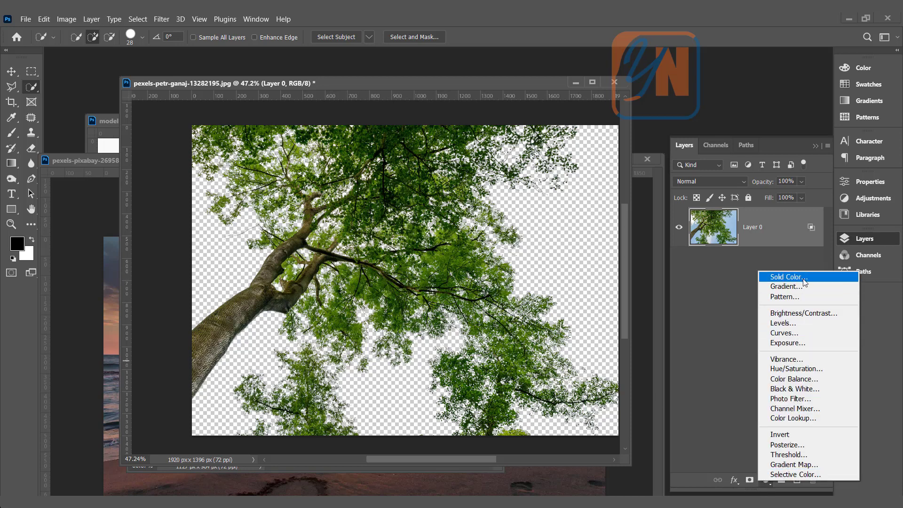
{"action": "left_click", "coordinate": [785, 277]}
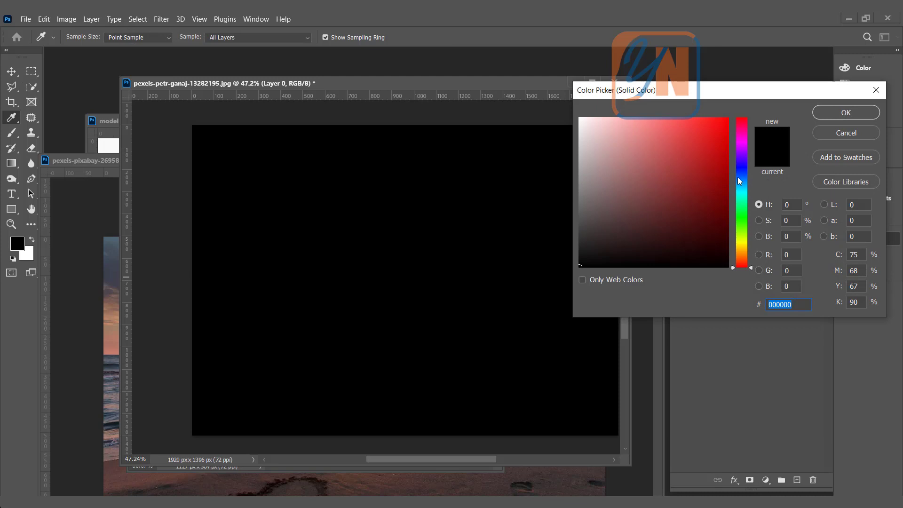
{"action": "left_click", "coordinate": [739, 190]}
{"action": "left_click", "coordinate": [625, 123]}
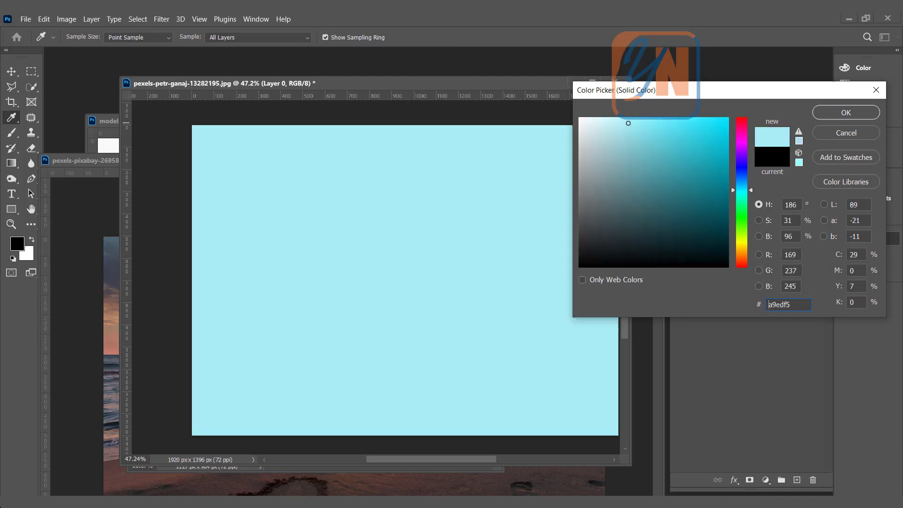
{"action": "left_click", "coordinate": [833, 114]}
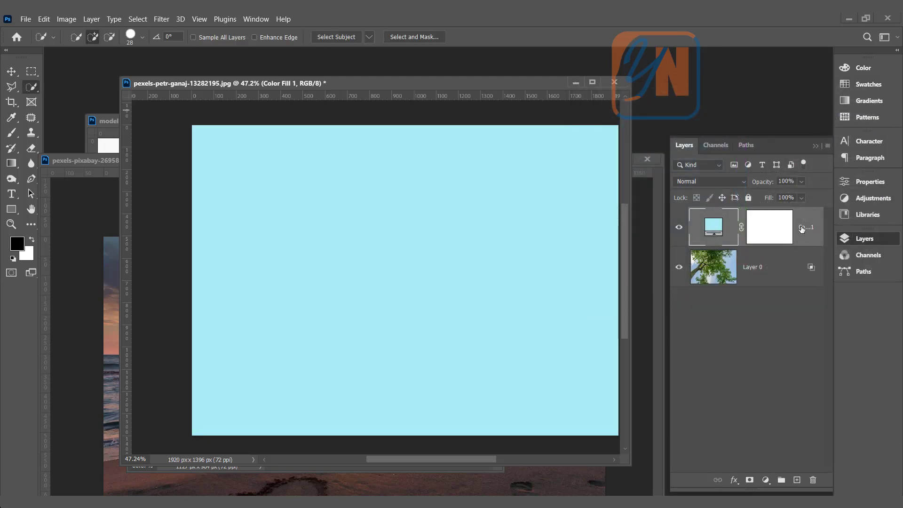
{"action": "left_click_drag", "start_coordinate": [805, 225], "coordinate": [799, 289]}
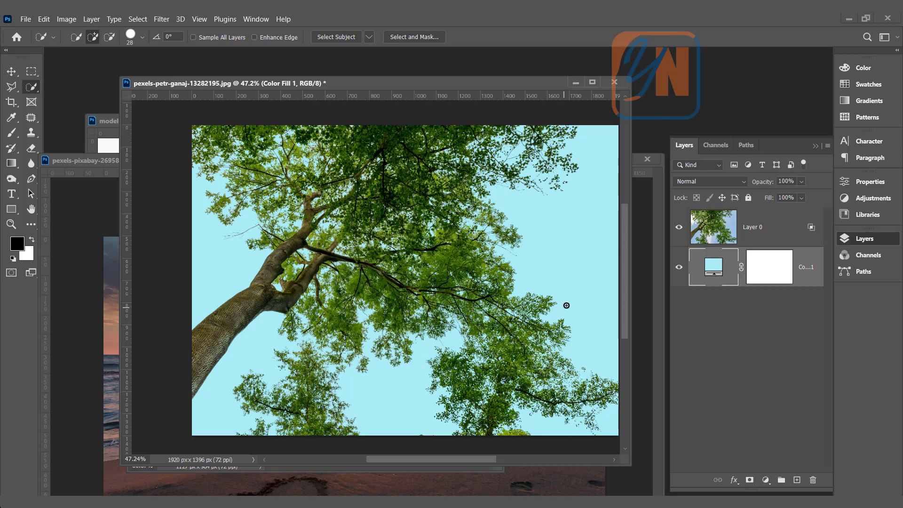
Hide the solid color fill layer, try loading Layer 0's outline as a selection, and make Layer 0 active
{"action": "left_click", "coordinate": [679, 268]}
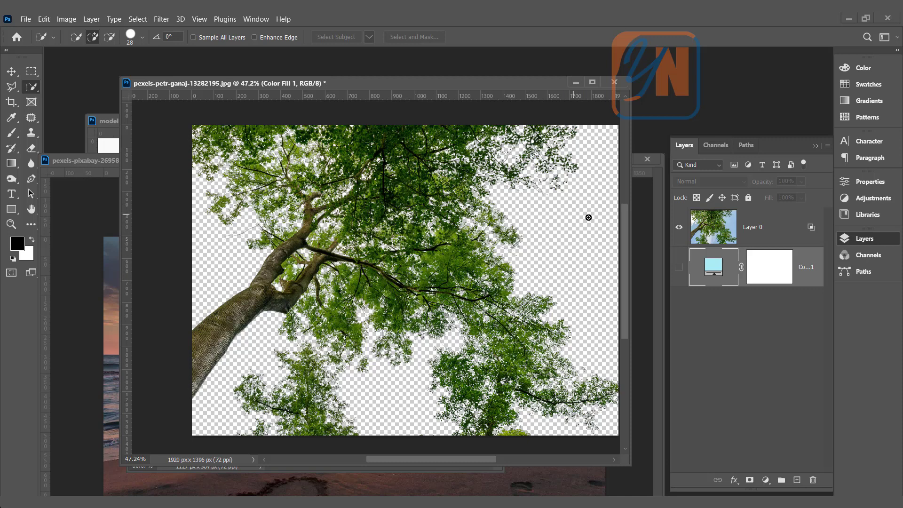
{"action": "left_click", "coordinate": [722, 231], "text": "ctrl"}
{"action": "left_click", "coordinate": [770, 233]}
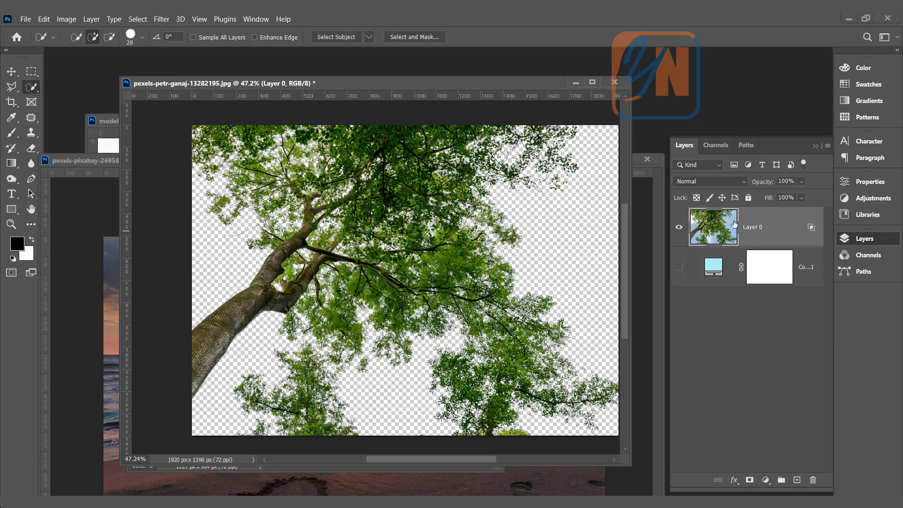
Convert Layer 0 to a Smart Object, load its transparency as a selection, and revert both changes
{"action": "right_click", "coordinate": [763, 230]}
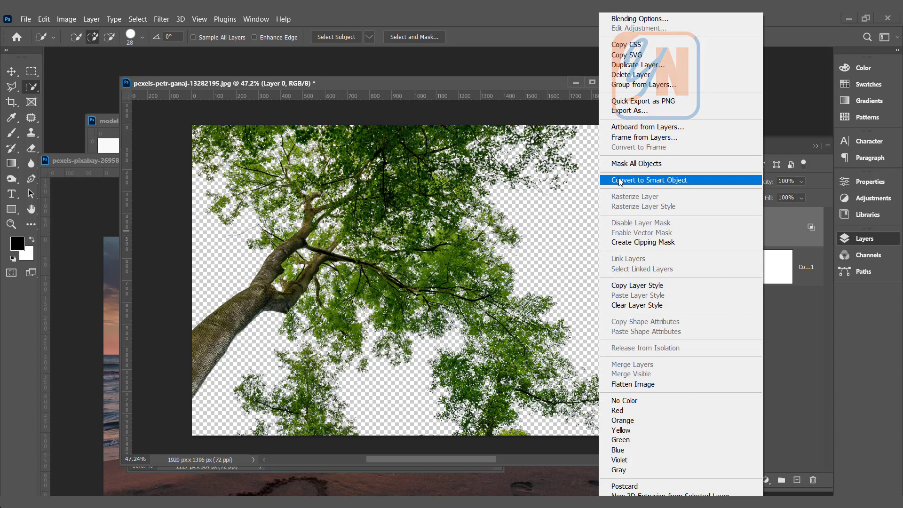
{"action": "left_click", "coordinate": [662, 181]}
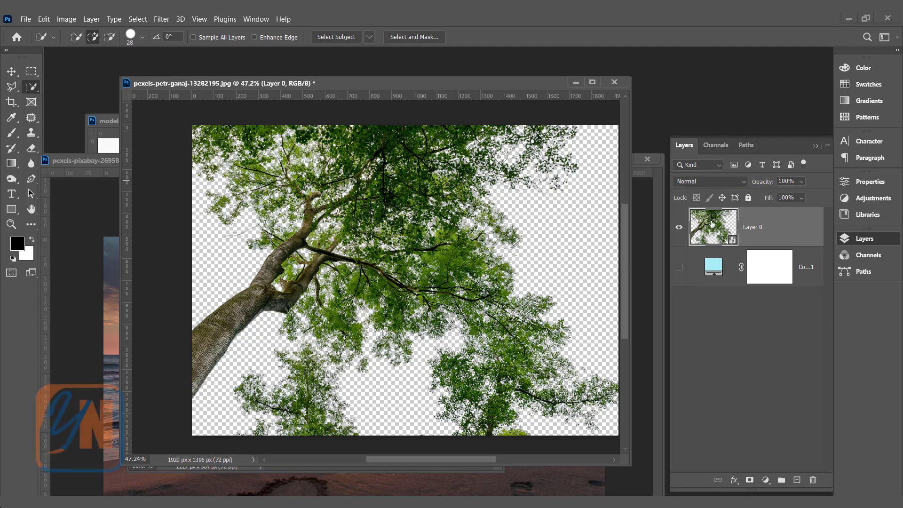
{"action": "left_click", "coordinate": [712, 223], "text": "ctrl"}
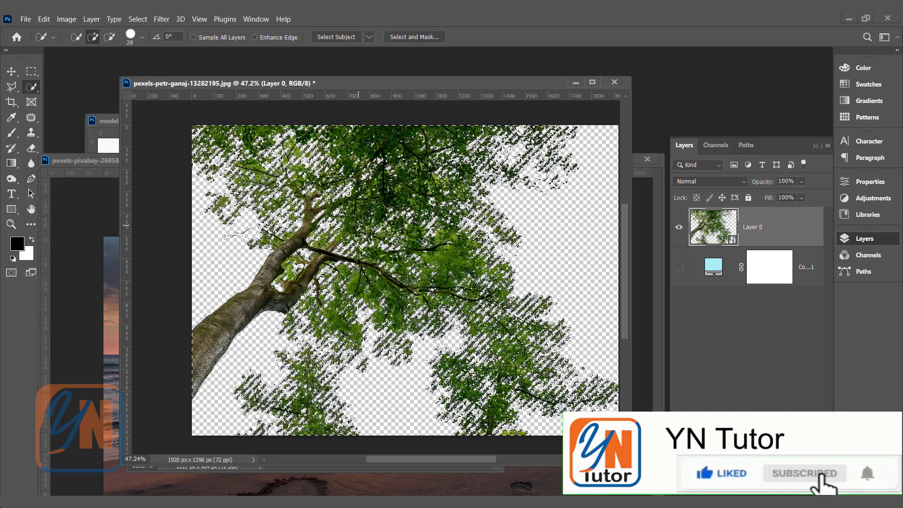
{"action": "key", "text": "alt+bracketleft"}
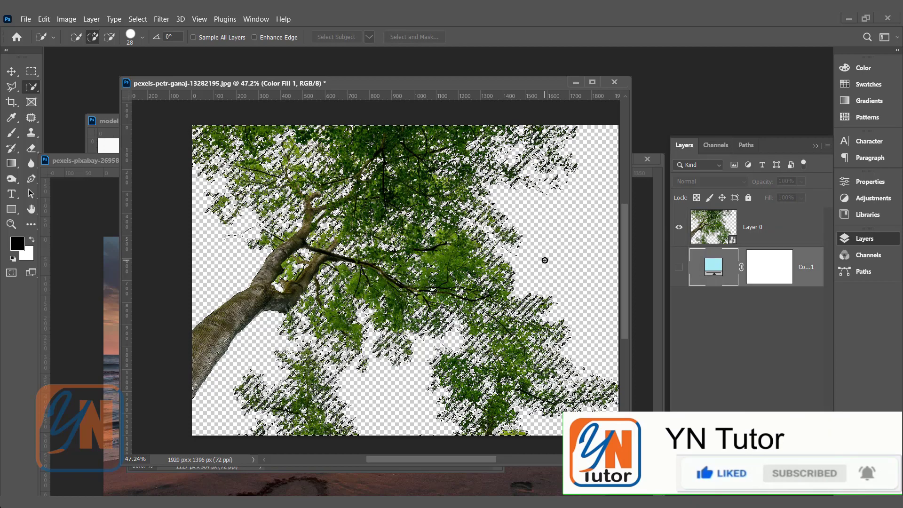
{"action": "key", "text": "ctrl+d"}
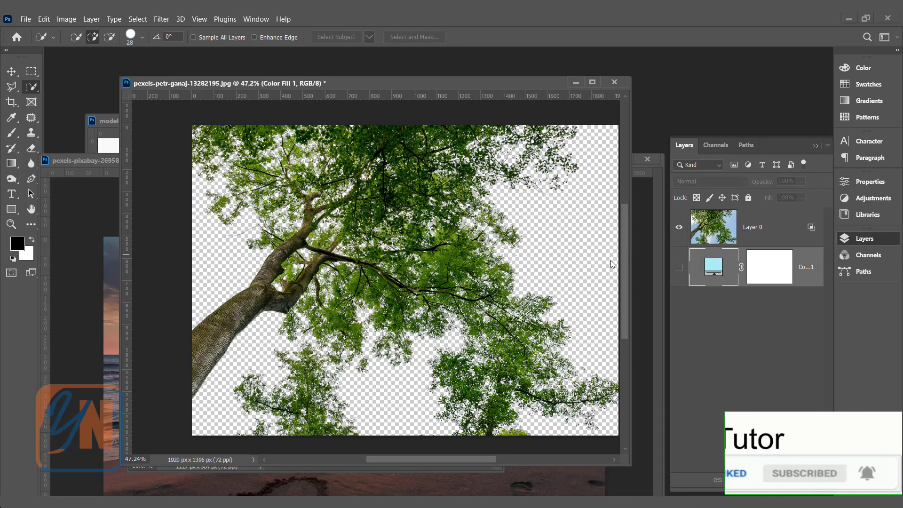
Duplicate Layer 0 with its blending settings
{"action": "left_click_drag", "start_coordinate": [776, 232], "coordinate": [796, 481]}
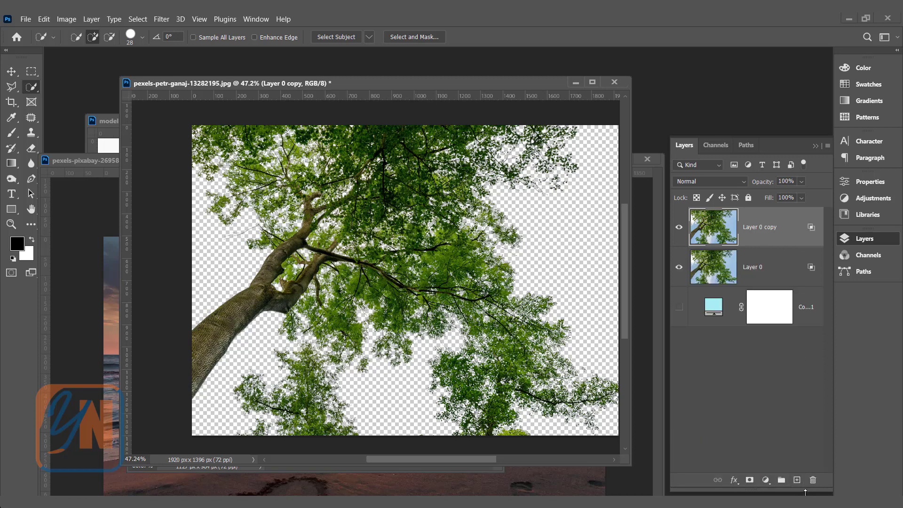
Add an empty layer, hide Layer 0, and merge Layer 0 copy with the empty layer to bake in the sky removal
{"action": "left_click", "coordinate": [797, 480]}
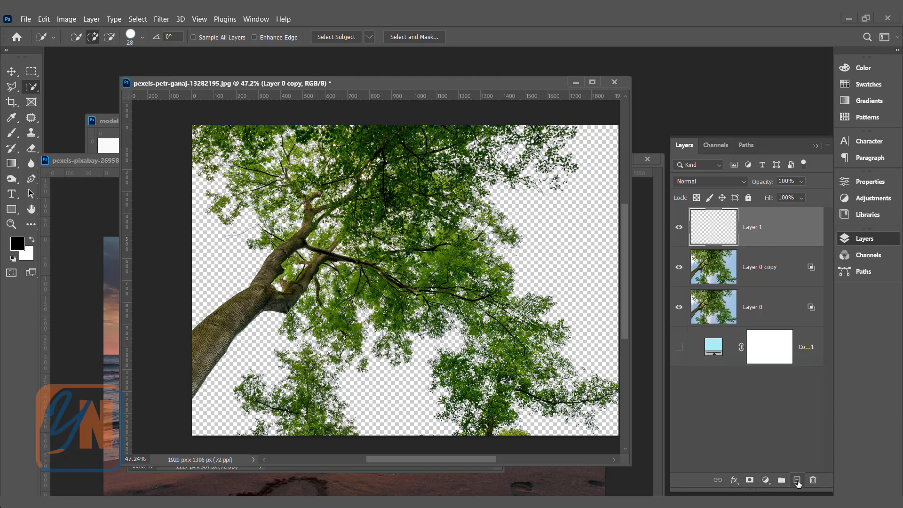
{"action": "left_click", "coordinate": [679, 308]}
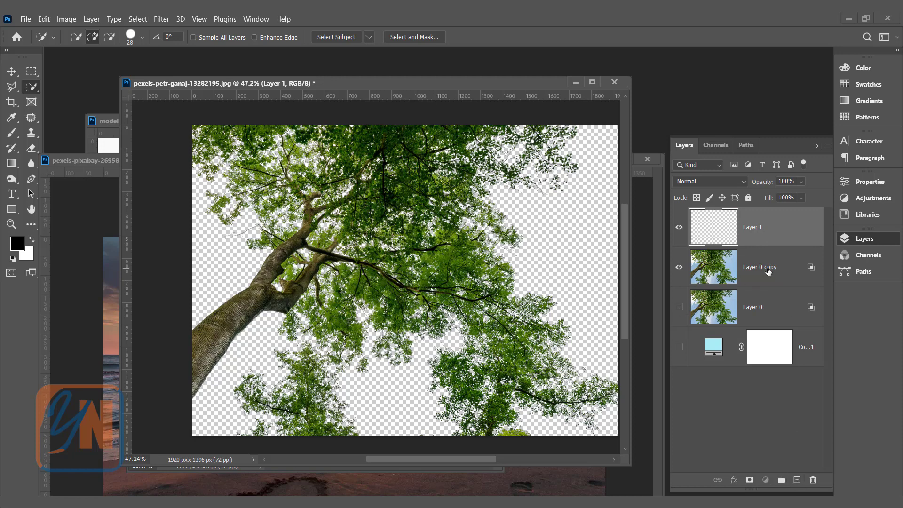
{"action": "left_click", "coordinate": [768, 271], "text": "shift"}
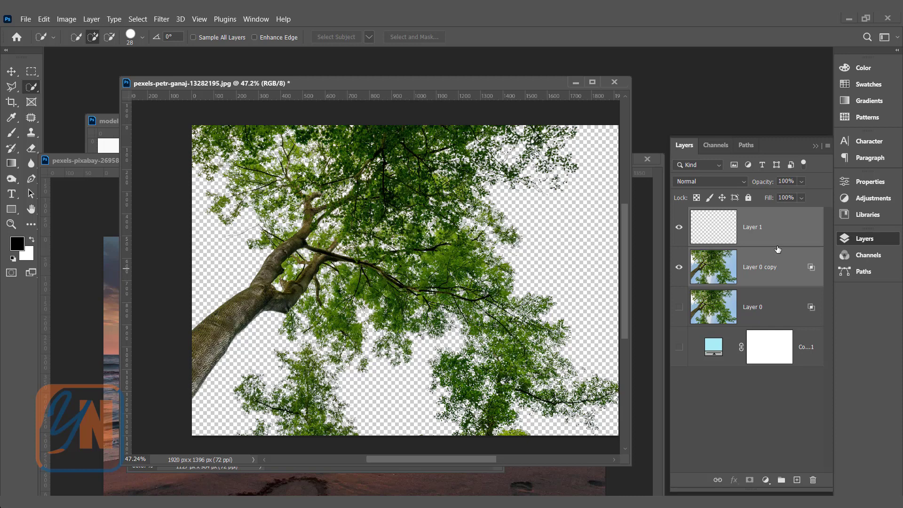
{"action": "left_click", "coordinate": [827, 145]}
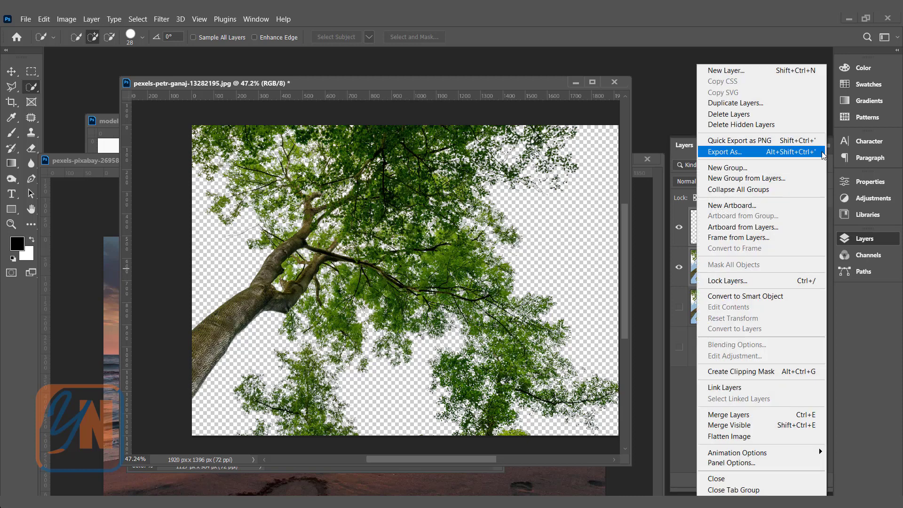
{"action": "left_click", "coordinate": [737, 419]}
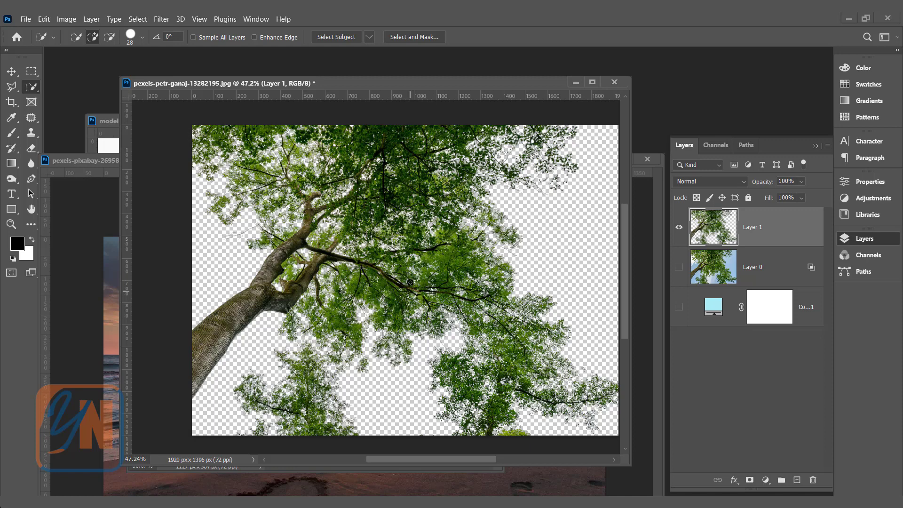
Close pexels-petr-ganaj-13282195.jpg without saving and reposition the landscape-6394751.jpg document window
{"action": "scroll", "coordinate": [411, 296], "scroll_direction": "right", "scroll_amount": 2}
{"action": "left_click", "coordinate": [621, 85]}
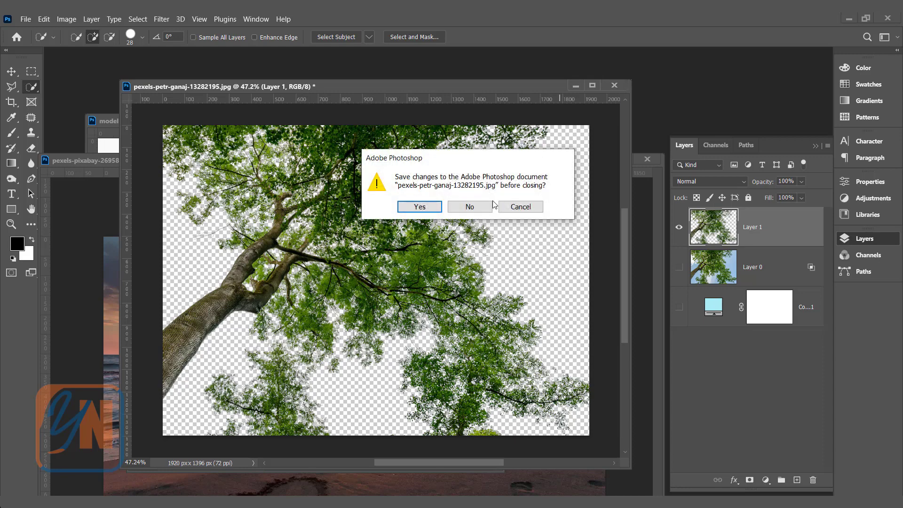
{"action": "left_click", "coordinate": [483, 207]}
{"action": "left_click_drag", "start_coordinate": [405, 133], "coordinate": [444, 89]}
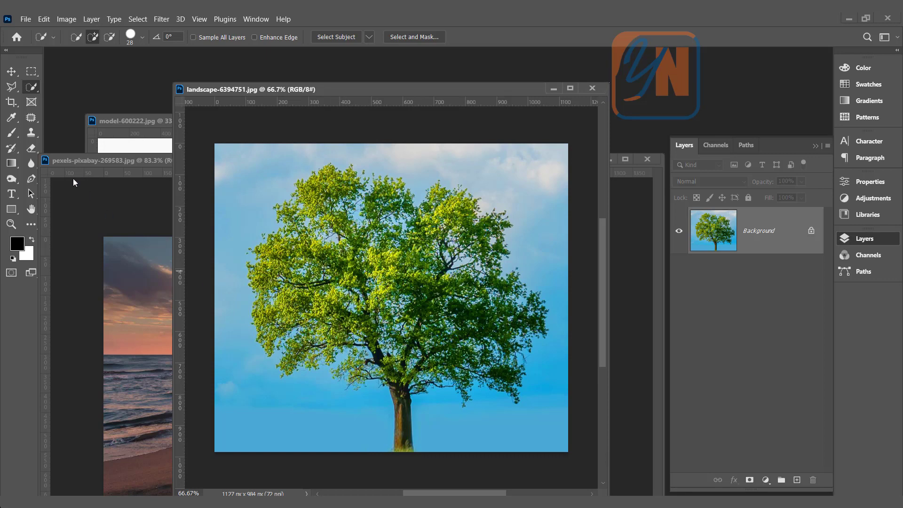
Add the horizontal text "BLUE SKY" in Barlow Condensed ExtraBold, 196 pt, across the upper part of the tree
{"action": "left_click", "coordinate": [13, 198]}
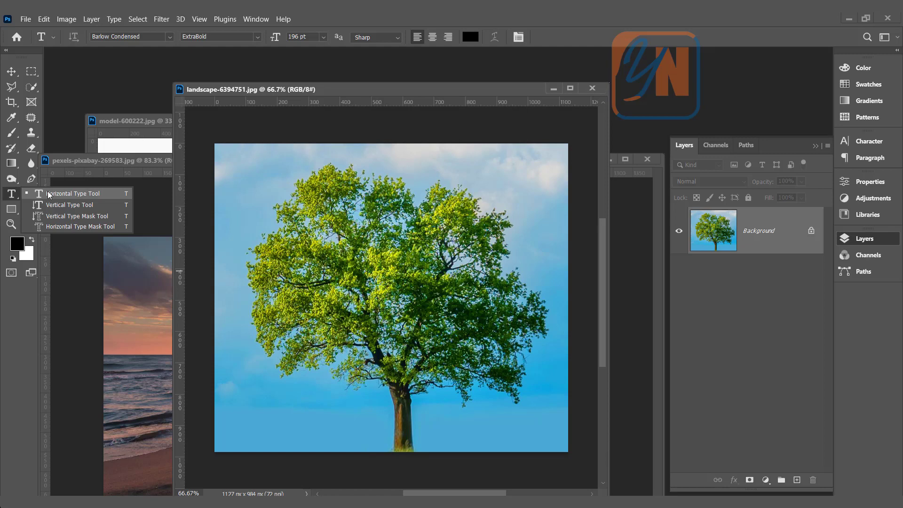
{"action": "left_click", "coordinate": [13, 197]}
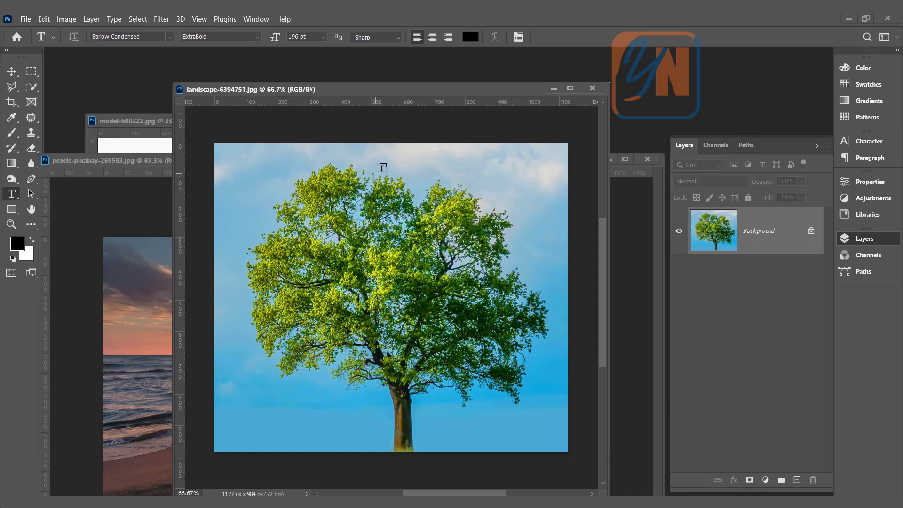
{"action": "left_click", "coordinate": [377, 170]}
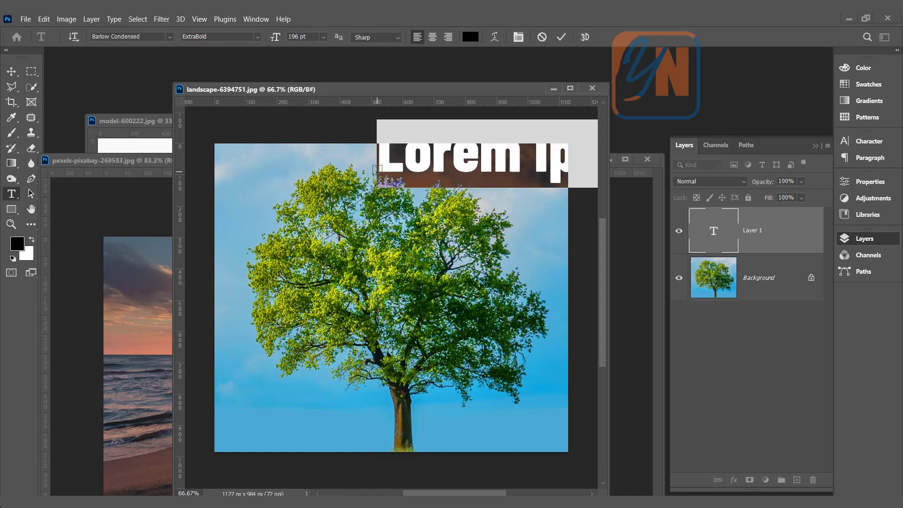
{"action": "left_click_drag", "start_coordinate": [407, 203], "coordinate": [290, 247]}
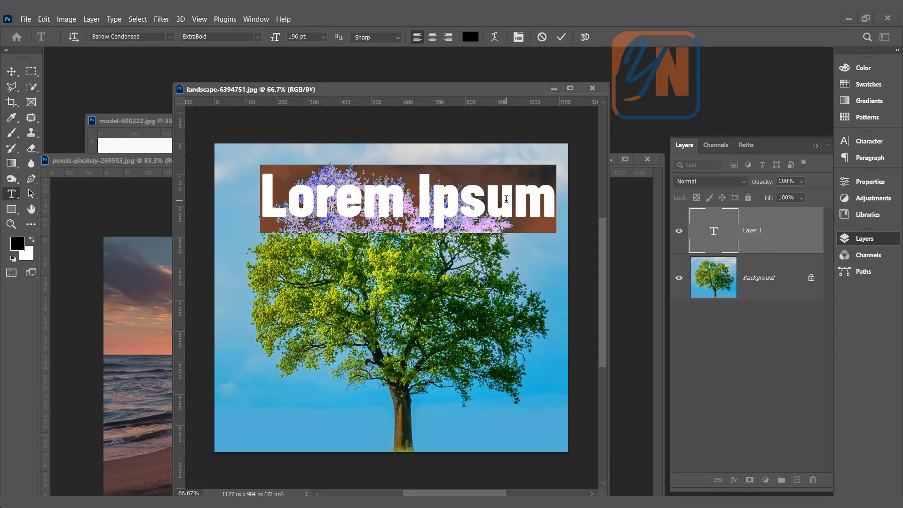
{"action": "type", "text": "B"}
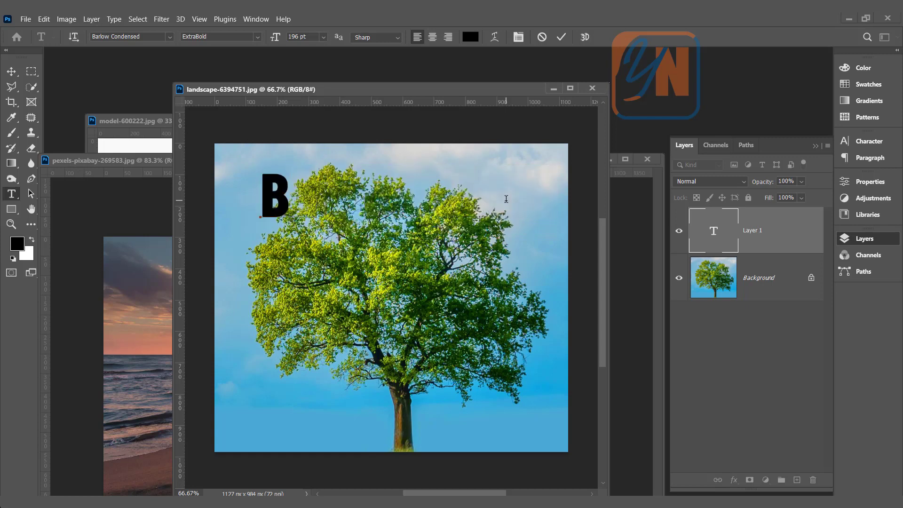
{"action": "type", "text": "LUE S"}
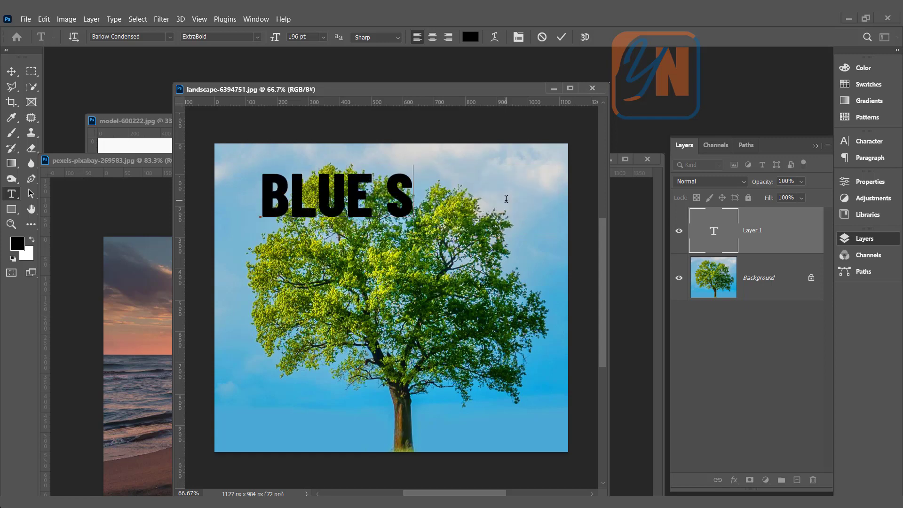
{"action": "type", "text": "KY"}
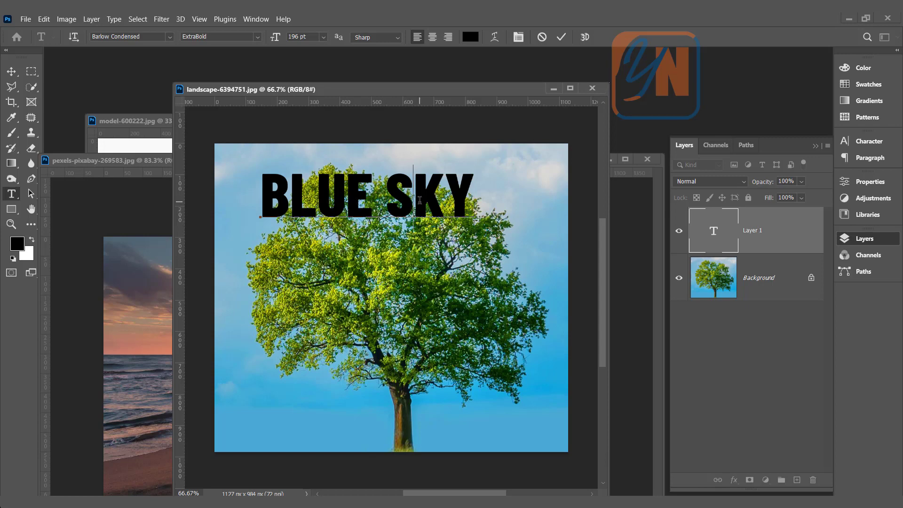
{"action": "key", "text": "shift+Left"}
{"action": "key", "text": "shift+Left"}
{"action": "key", "text": "shift+Left"}
{"action": "key", "text": "Right"}
{"action": "key", "text": "Left"}
{"action": "key", "text": "shift+Left"}
{"action": "key", "text": "shift+Left"}
{"action": "key", "text": "shift+Left"}
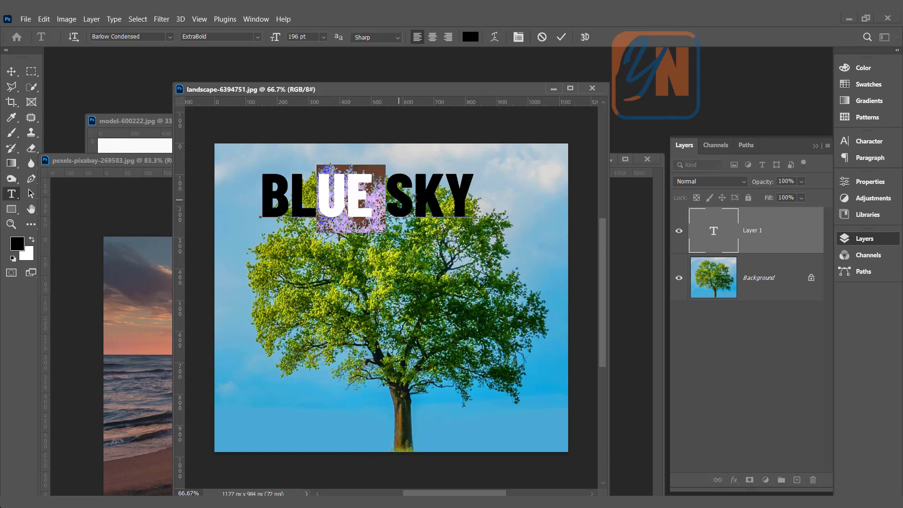
{"action": "left_click_drag", "start_coordinate": [415, 199], "coordinate": [374, 200]}
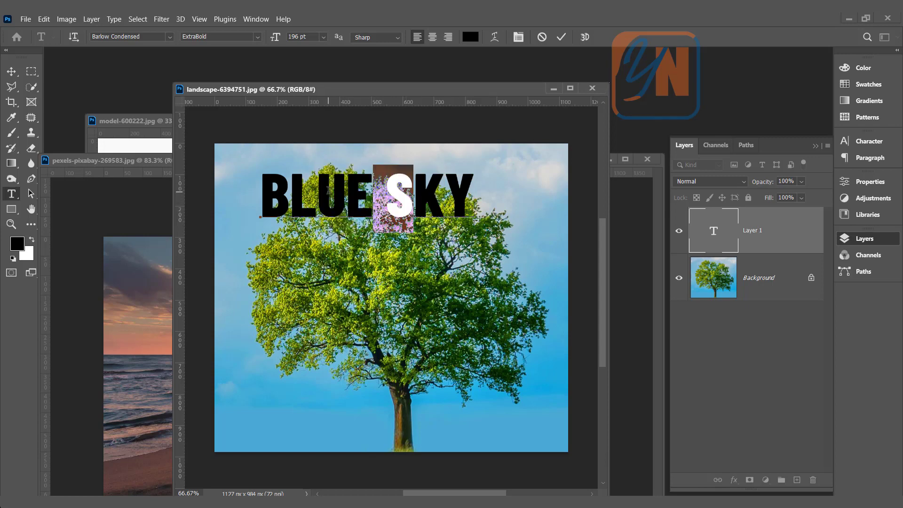
{"action": "key", "text": "Left"}
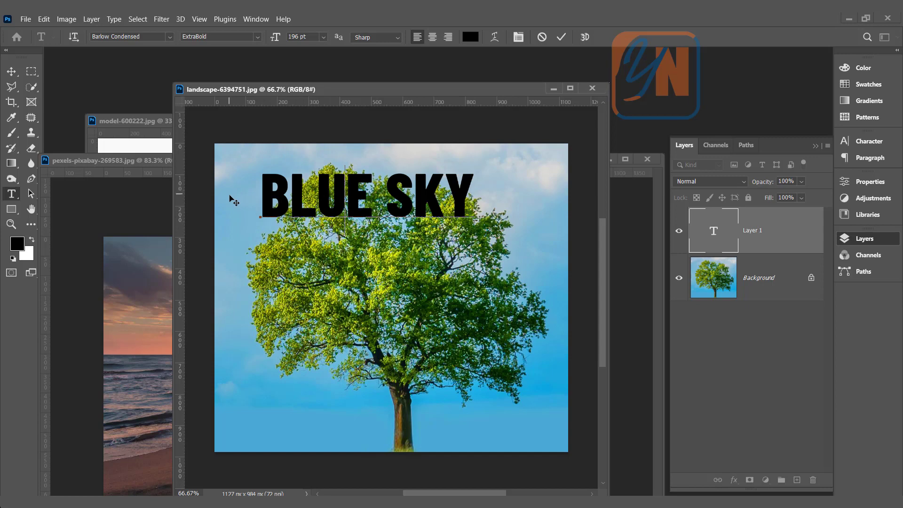
Move the BLUE SKY text down over the middle of the tree's crown, undoing the lower placement
{"action": "left_click_drag", "start_coordinate": [232, 199], "coordinate": [263, 311]}
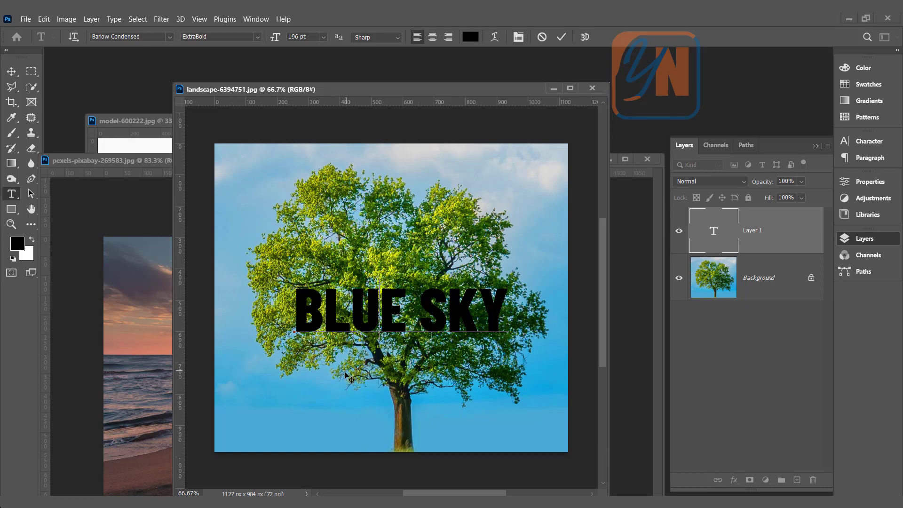
{"action": "left_click_drag", "start_coordinate": [298, 382], "coordinate": [296, 447]}
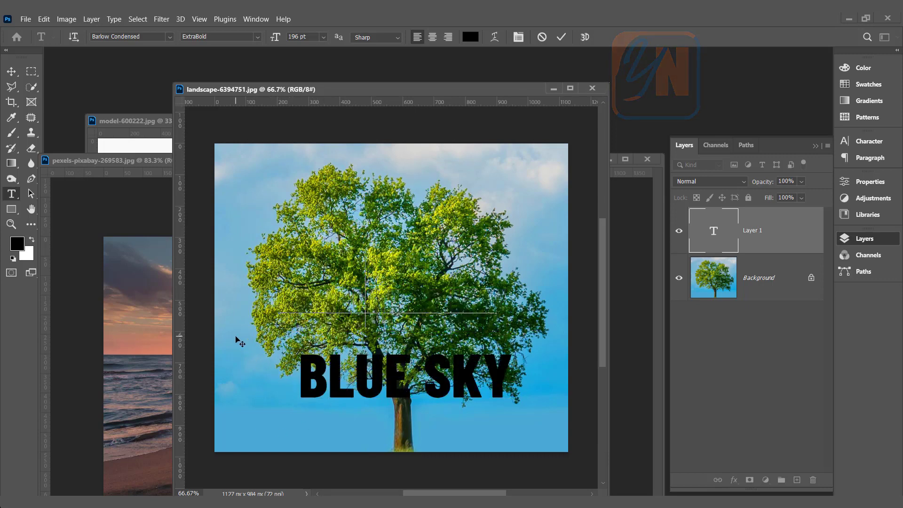
{"action": "key", "text": "ctrl+z"}
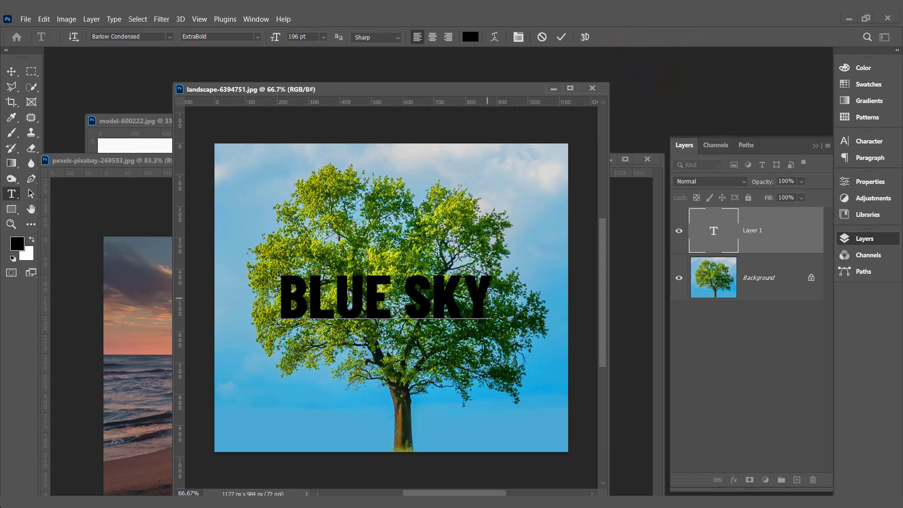
Select the whole BLUE SKY text and change its color to white
{"action": "left_click", "coordinate": [492, 287]}
{"action": "left_click_drag", "start_coordinate": [491, 288], "coordinate": [280, 286]}
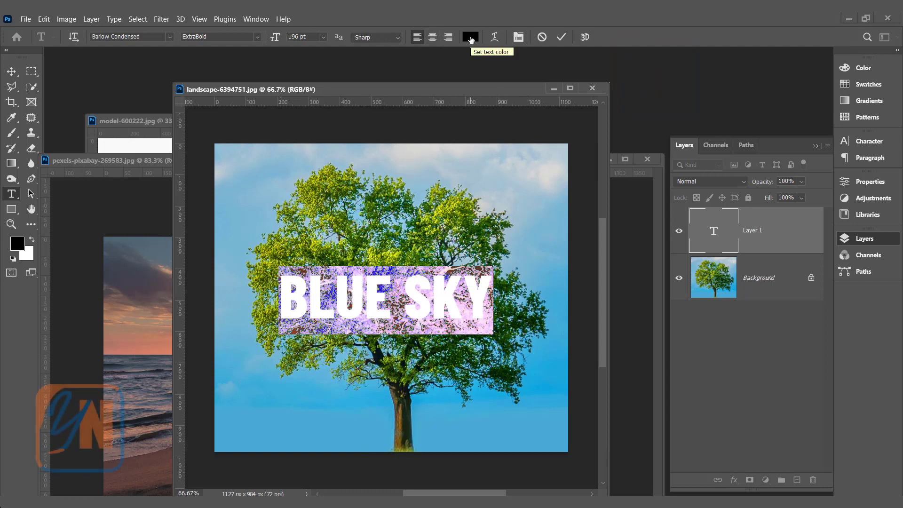
{"action": "left_click", "coordinate": [470, 37]}
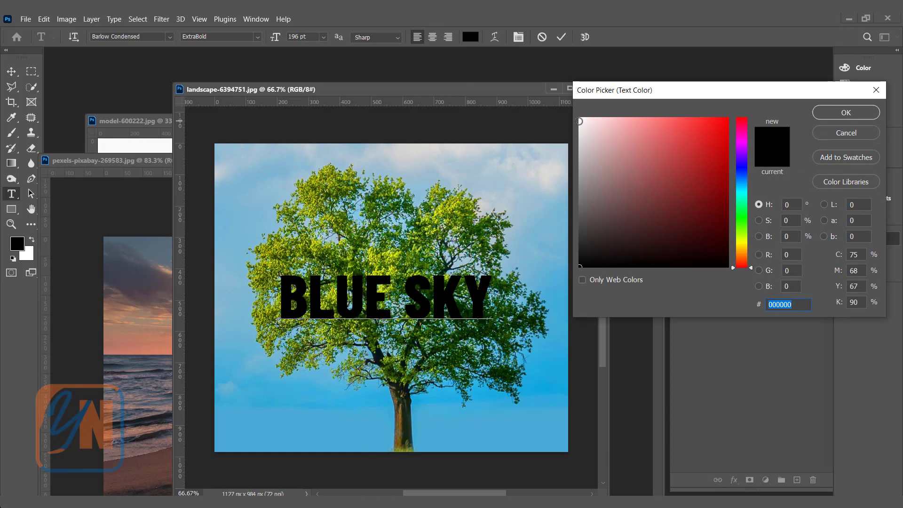
{"action": "type", "text": "ffffff"}
{"action": "left_click", "coordinate": [828, 114]}
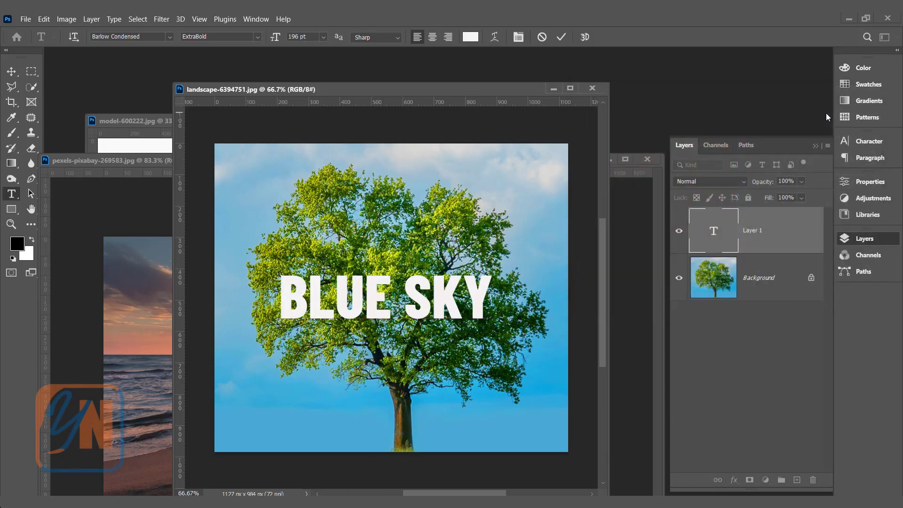
Increase the BLUE SKY font size to 229 pt and commit the text
{"action": "left_click", "coordinate": [323, 37]}
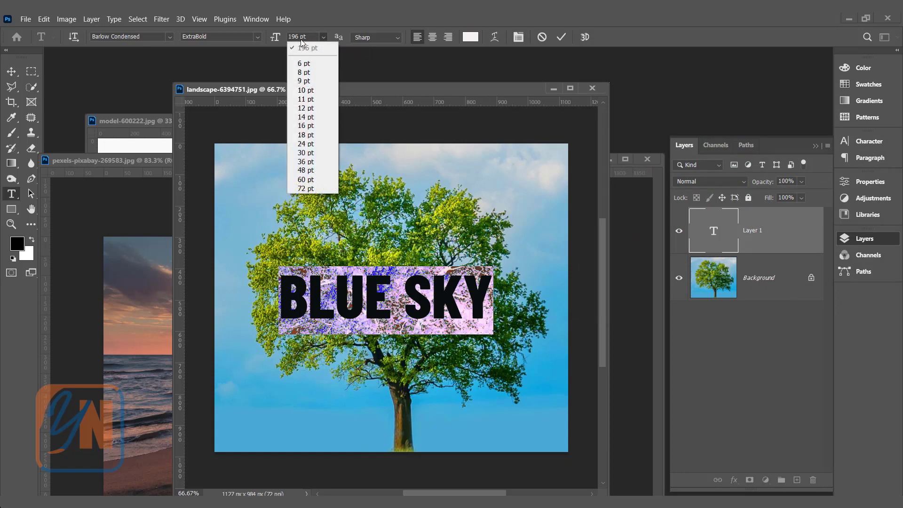
{"action": "left_click", "coordinate": [275, 38]}
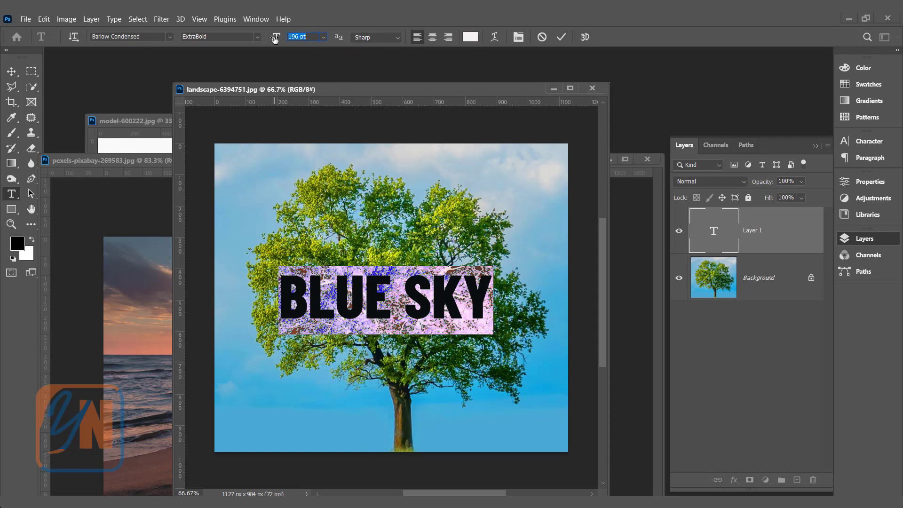
{"action": "left_click_drag", "start_coordinate": [276, 38], "coordinate": [305, 49]}
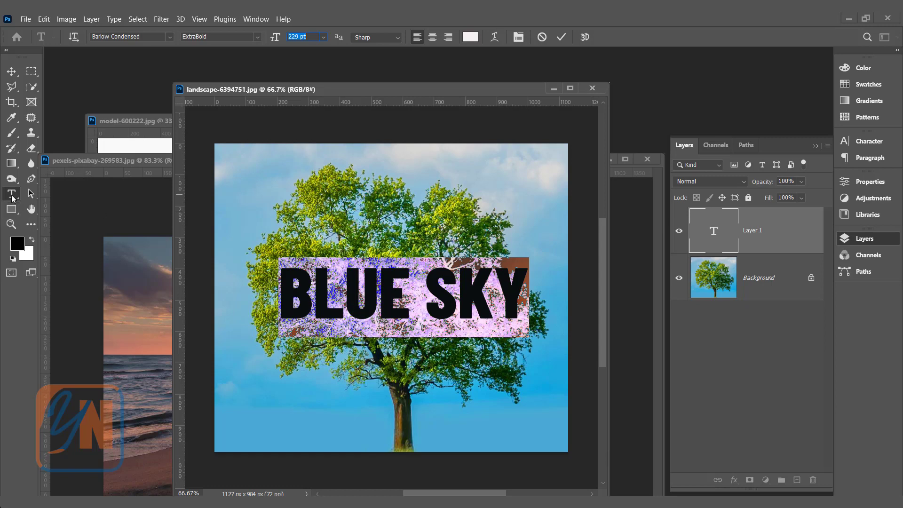
{"action": "left_click", "coordinate": [12, 73]}
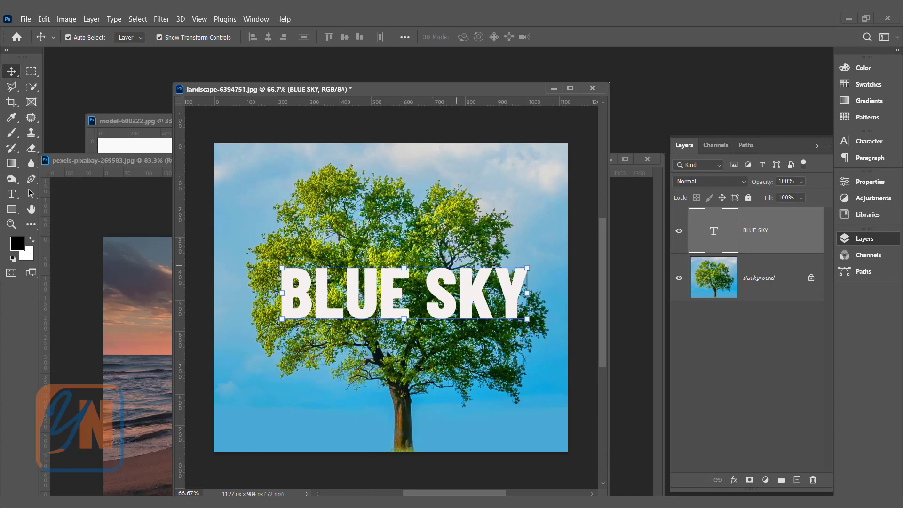
Move the BLUE SKY text over the lower crown and trunk, scale it up to about 122%, and nudge it down
{"action": "left_click_drag", "start_coordinate": [361, 297], "coordinate": [326, 393]}
{"action": "left_click_drag", "start_coordinate": [405, 390], "coordinate": [401, 380]}
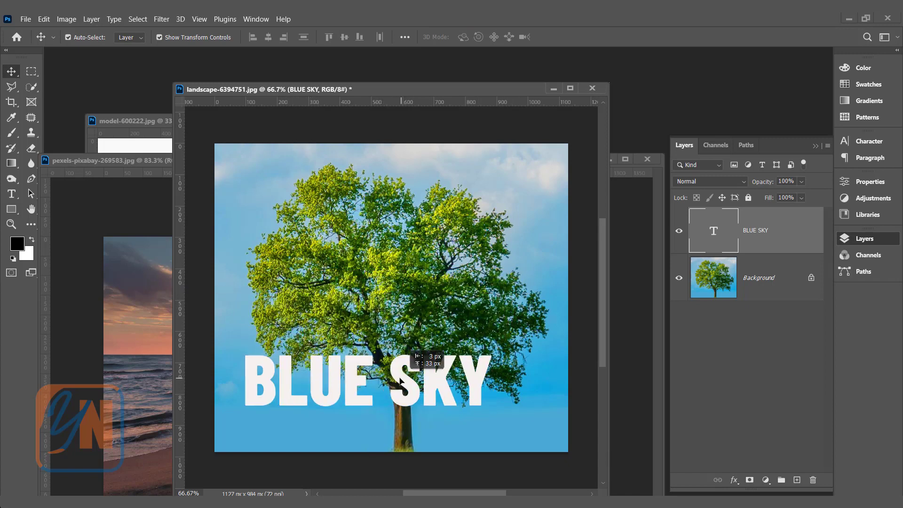
{"action": "left_click_drag", "start_coordinate": [492, 354], "coordinate": [547, 328]}
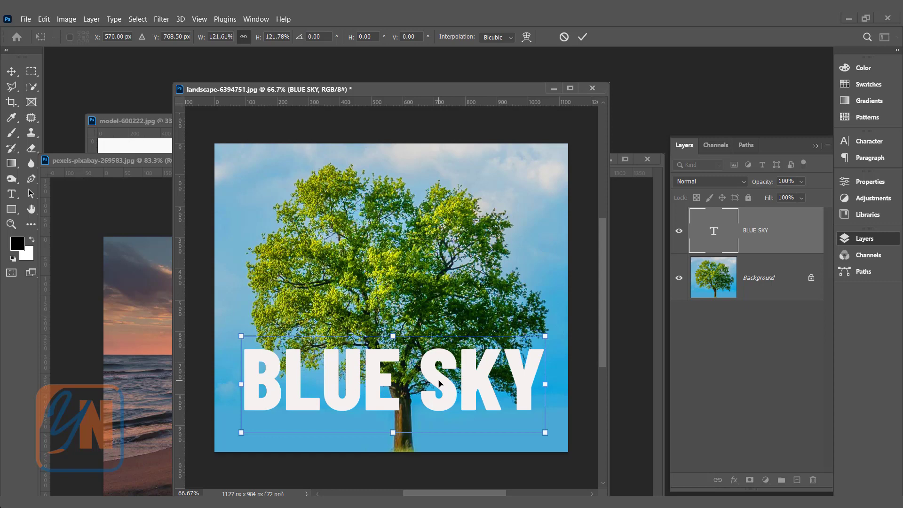
{"action": "key", "text": "Return"}
{"action": "key", "text": "shift+Down"}
{"action": "key", "text": "shift+Down"}
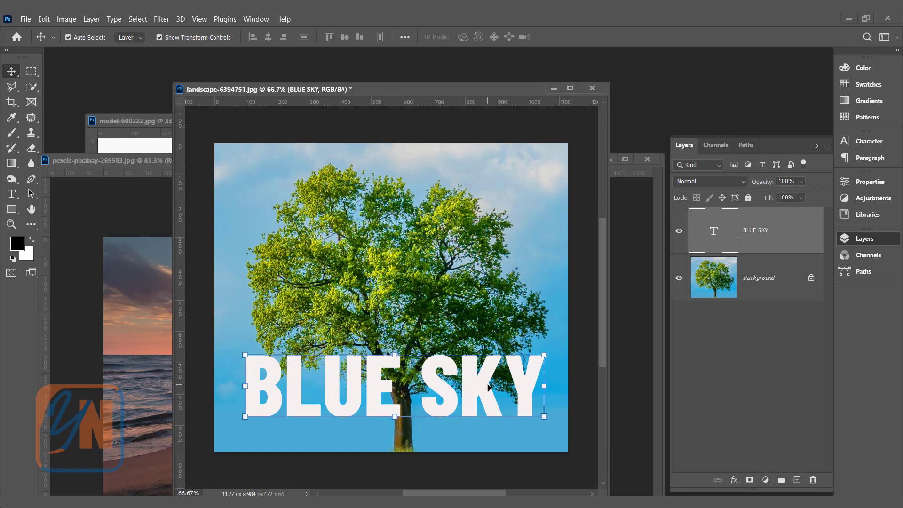
{"action": "double_click", "coordinate": [713, 232]}
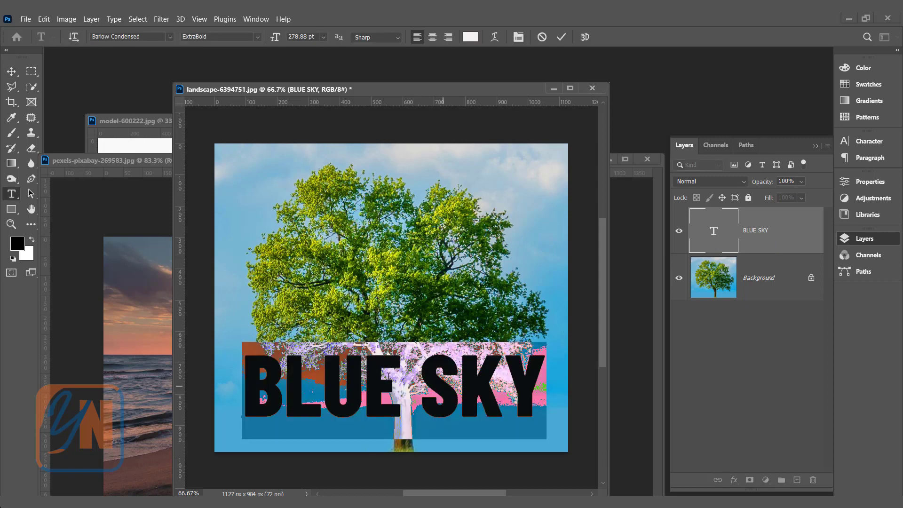
{"action": "double_click", "coordinate": [498, 387]}
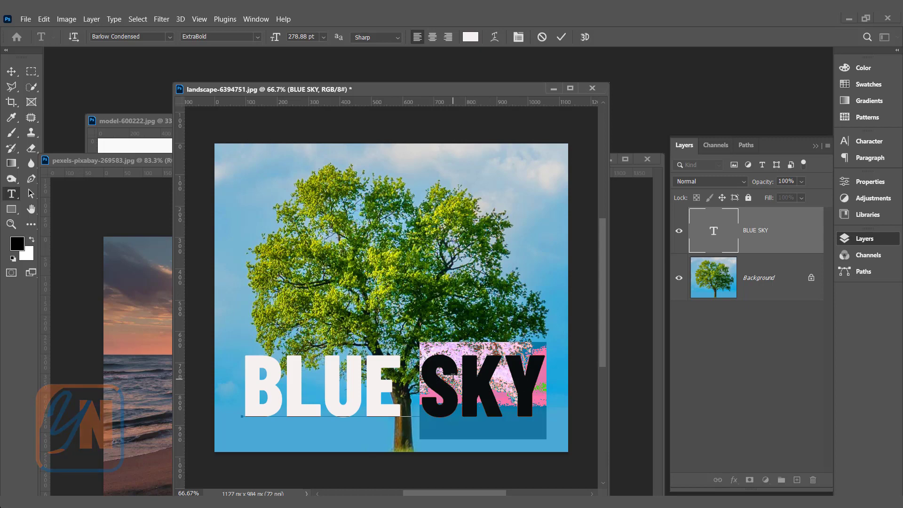
{"action": "triple_click", "coordinate": [426, 383]}
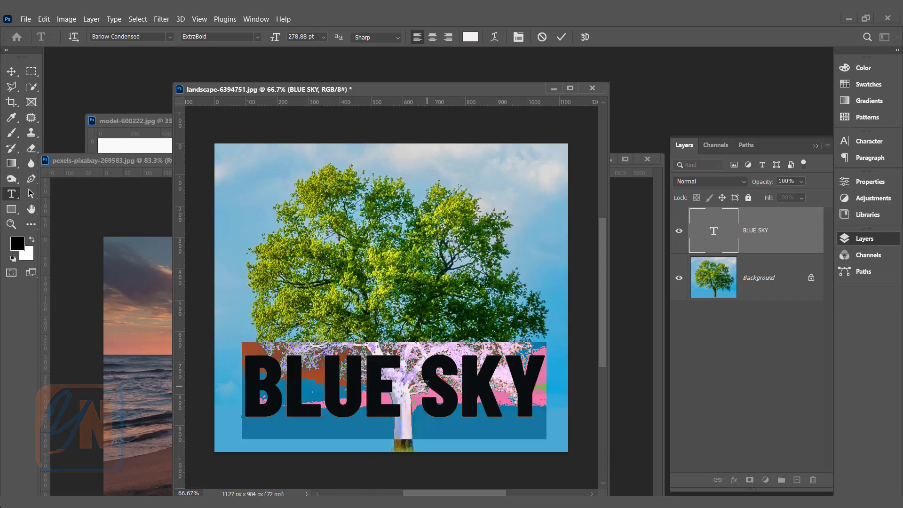
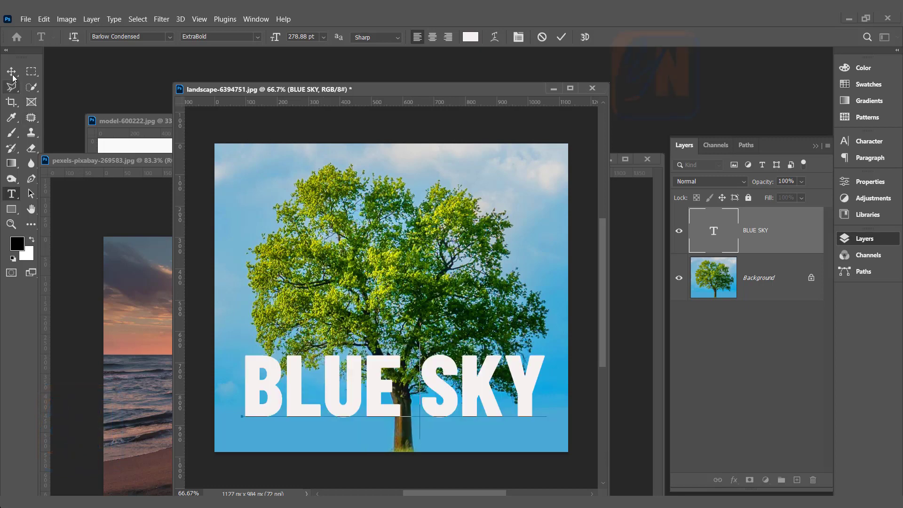
{"action": "left_click", "coordinate": [11, 71]}
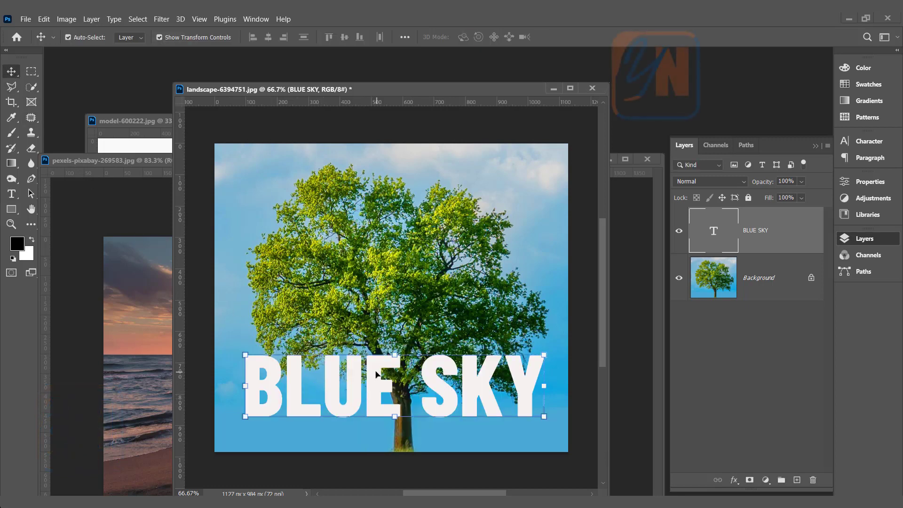
Nudge the BLUE SKY text slightly down over the trunk and open the text layer's Blending Options
{"action": "mouse_move", "coordinate": [376, 377]}
{"action": "left_mouse_down"}
{"action": "mouse_move", "coordinate": [376, 367]}
{"action": "mouse_move", "coordinate": [377, 381]}
{"action": "left_mouse_up"}
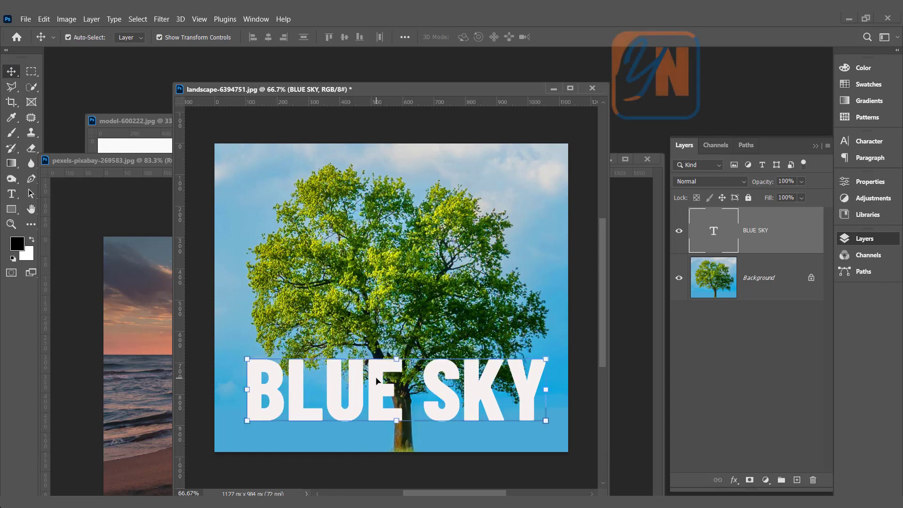
{"action": "double_click", "coordinate": [798, 236]}
{"action": "left_click_drag", "start_coordinate": [624, 201], "coordinate": [636, 66]}
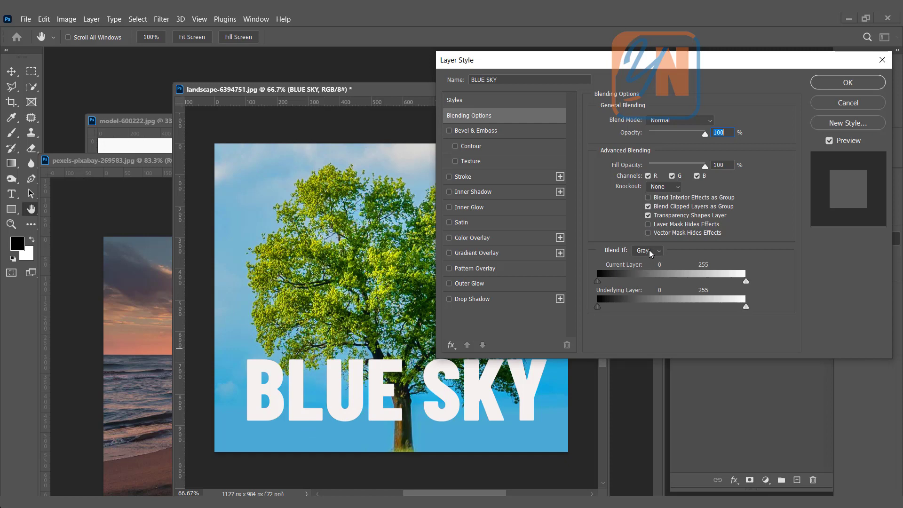
Try the Gray Blend If Underlying Layer black point at 88 and 138, and reset it to 0
{"action": "left_click_drag", "start_coordinate": [599, 306], "coordinate": [654, 314]}
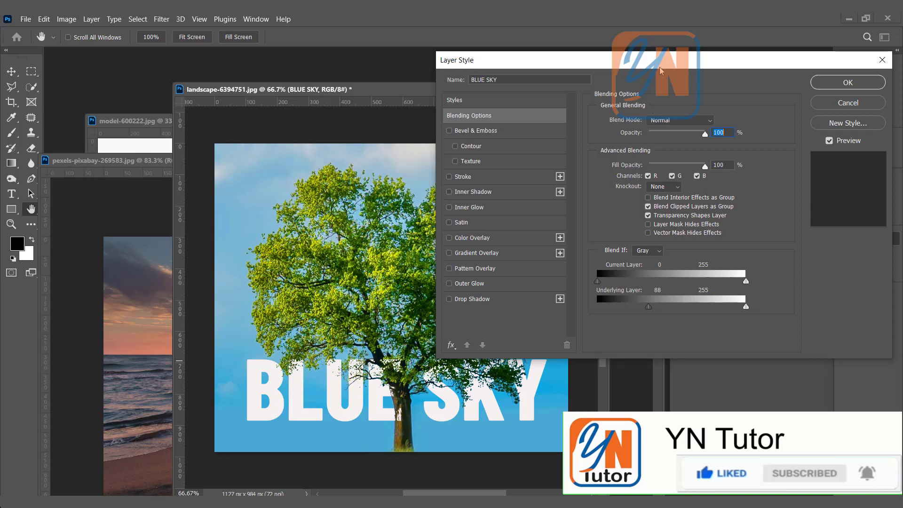
{"action": "left_click_drag", "start_coordinate": [660, 61], "coordinate": [646, 48]}
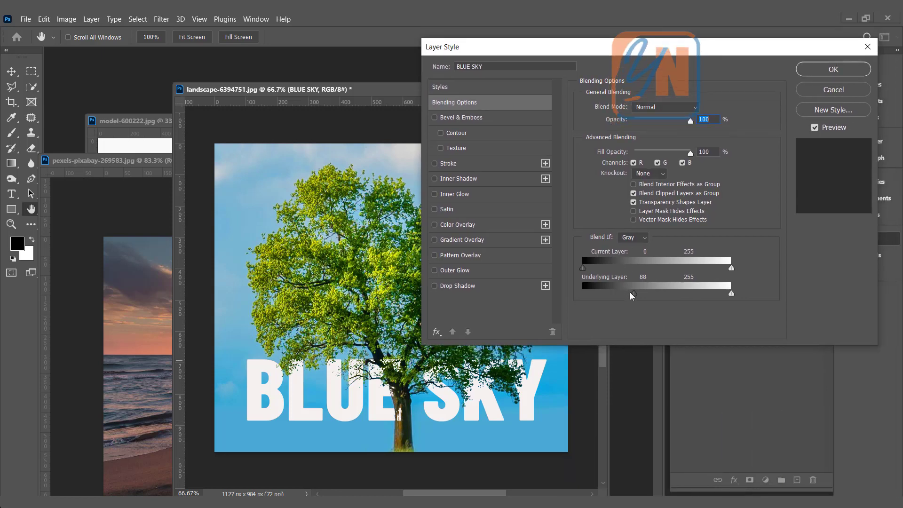
{"action": "left_click_drag", "start_coordinate": [633, 293], "coordinate": [663, 294]}
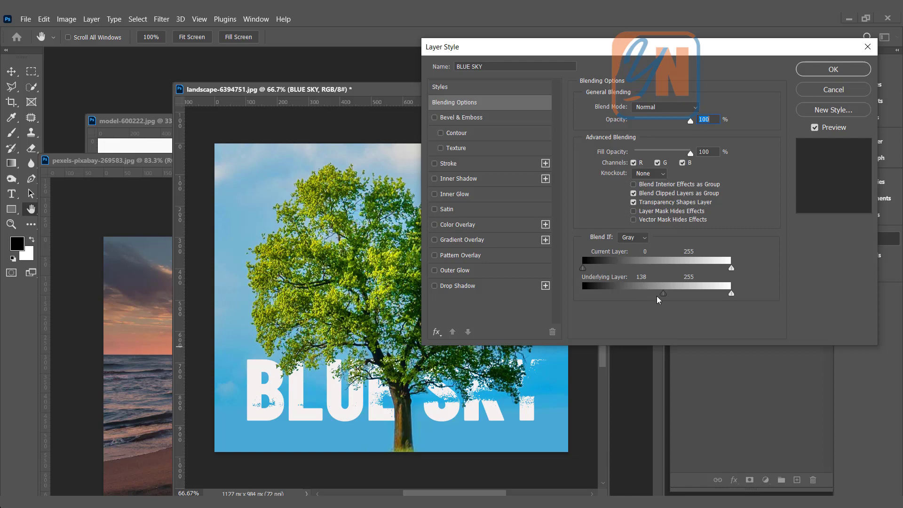
{"action": "left_click_drag", "start_coordinate": [663, 294], "coordinate": [582, 295]}
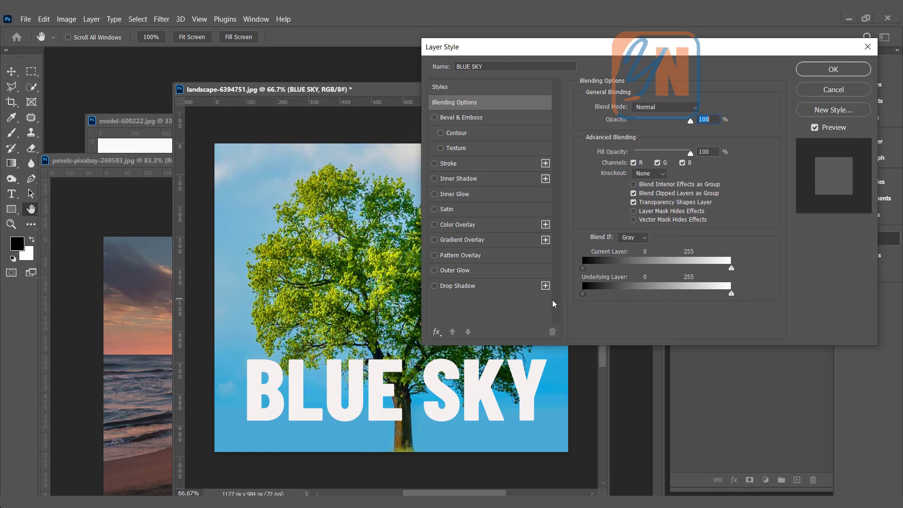
Set Blend If to Green, split the Underlying Layer black point to 135 / 159, and apply the blending options
{"action": "left_click", "coordinate": [647, 239]}
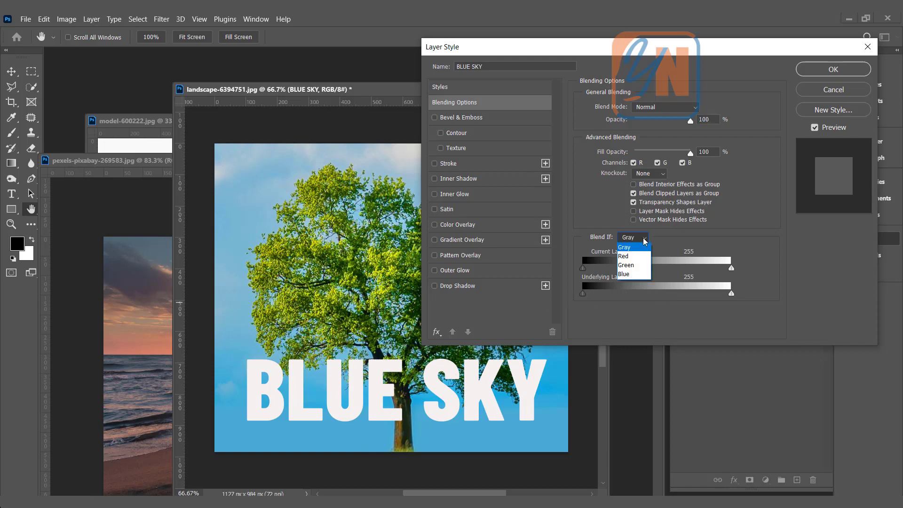
{"action": "left_click", "coordinate": [631, 265]}
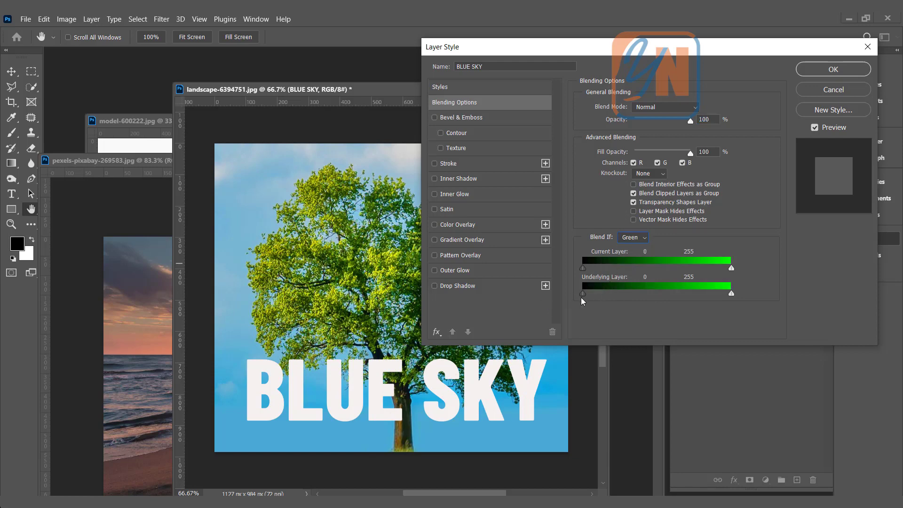
{"action": "left_click_drag", "start_coordinate": [583, 295], "coordinate": [675, 294]}
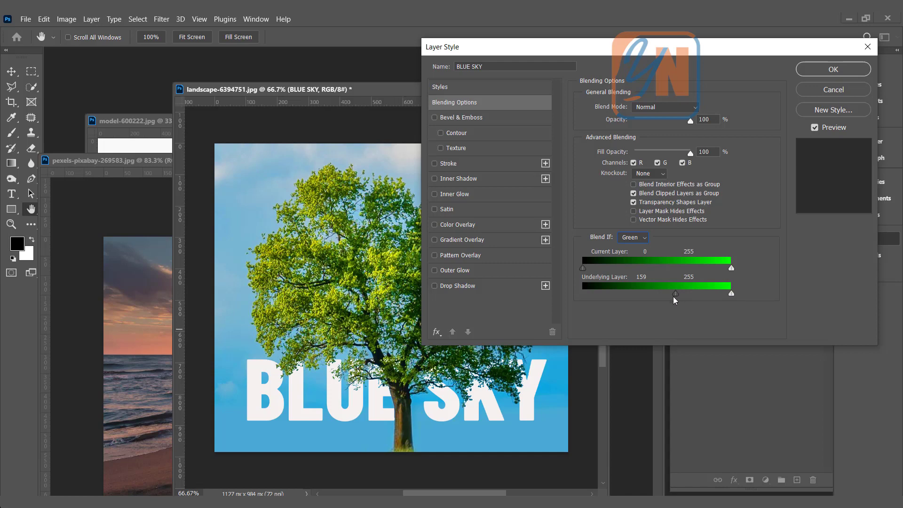
{"action": "left_click_drag", "start_coordinate": [674, 295], "coordinate": [664, 296]}
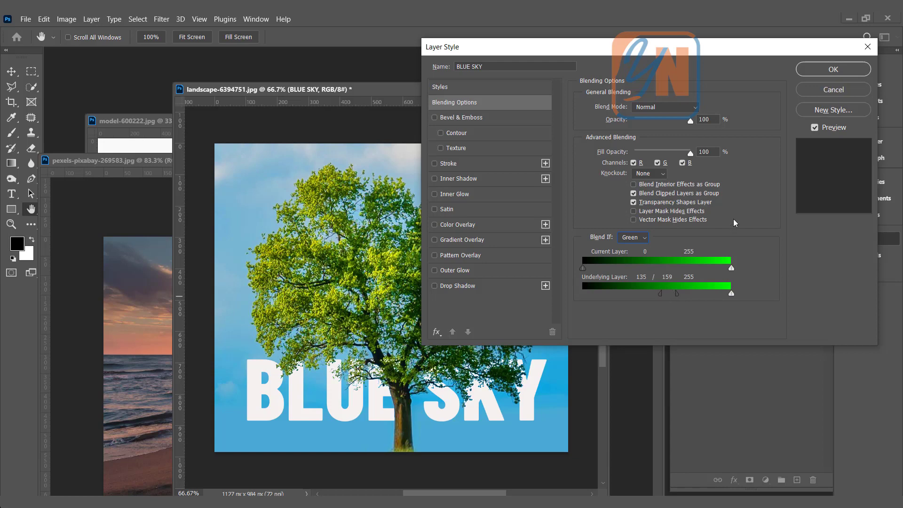
{"action": "left_click", "coordinate": [820, 71]}
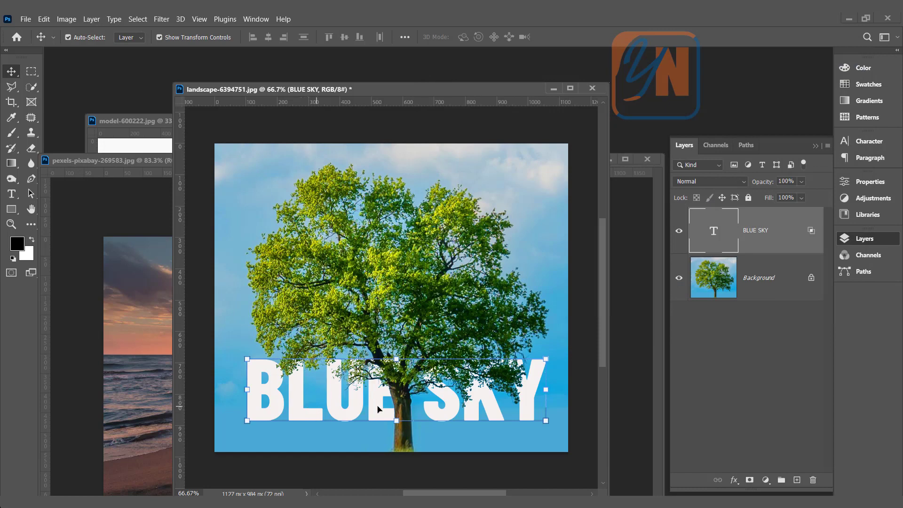
Move the BLUE SKY text up across the crown and back down over the lower crown, and close the document without saving
{"action": "left_click_drag", "start_coordinate": [298, 419], "coordinate": [294, 302]}
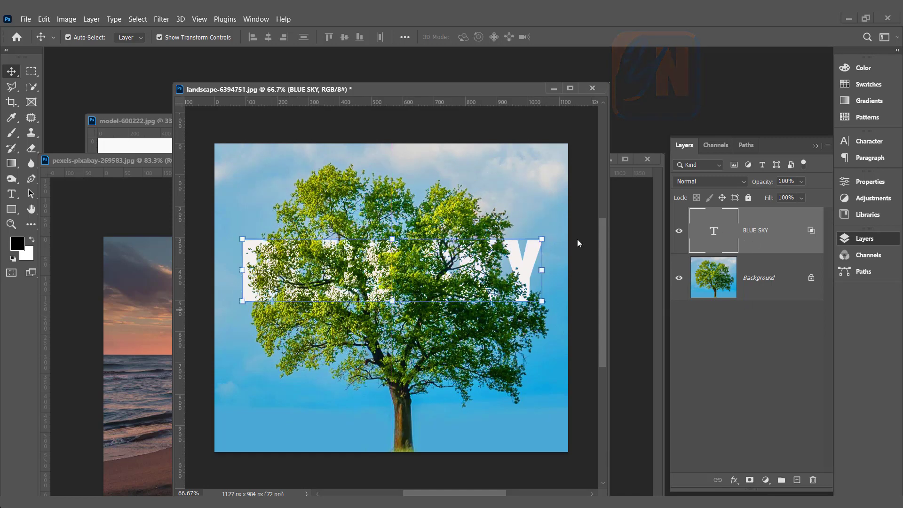
{"action": "left_click_drag", "start_coordinate": [532, 268], "coordinate": [540, 371]}
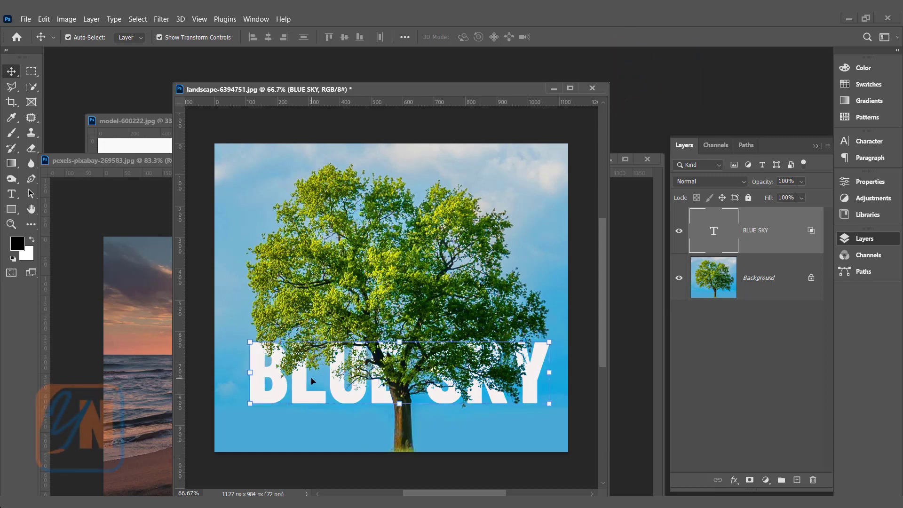
{"action": "left_click", "coordinate": [592, 89]}
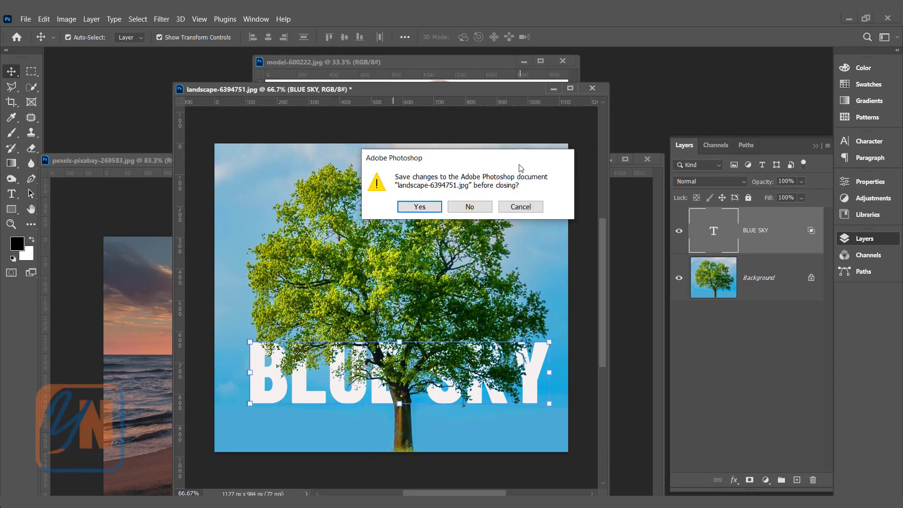
{"action": "left_click", "coordinate": [467, 205]}
Add a Curves adjustment layer to the model portrait and bend the RGB curve strongly upward to brighten it
{"action": "key", "text": "ctrl+plus"}
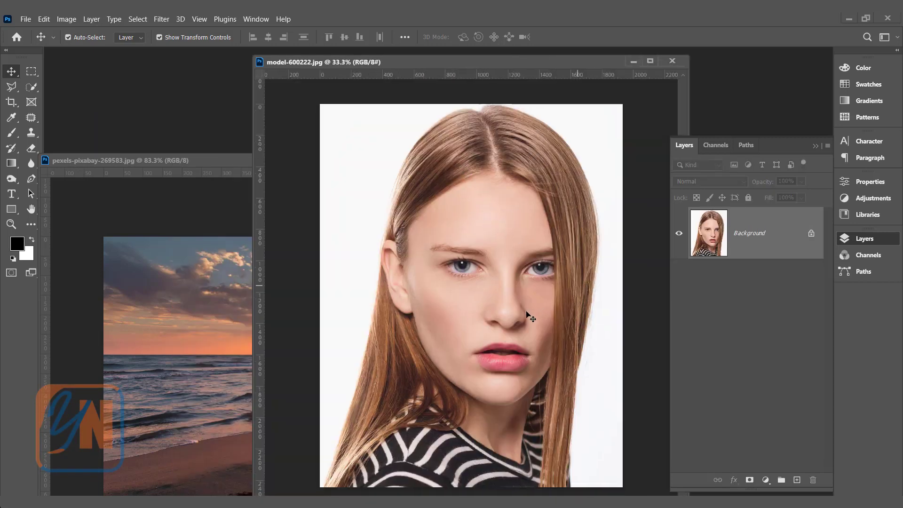
{"action": "key", "text": "ctrl+plus"}
{"action": "scroll", "coordinate": [548, 291], "scroll_direction": "up", "scroll_amount": 3}
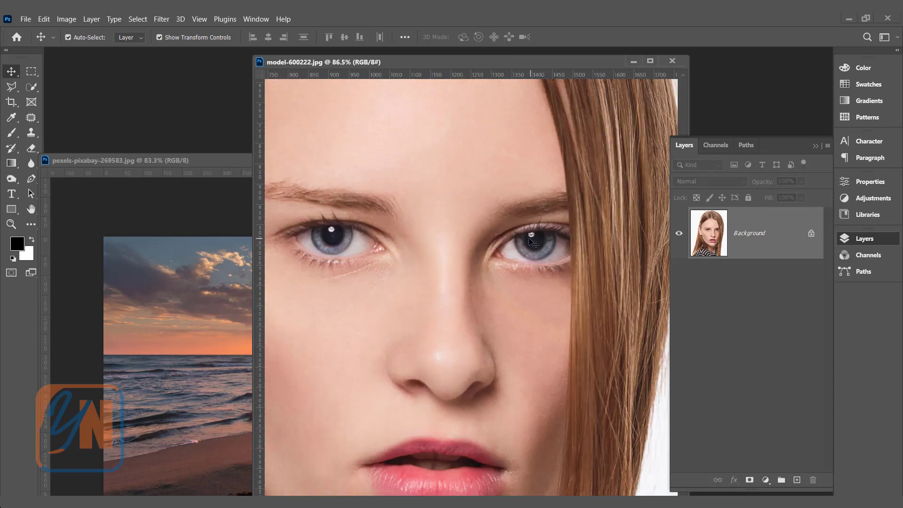
{"action": "scroll", "coordinate": [531, 234], "scroll_direction": "up", "scroll_amount": 2}
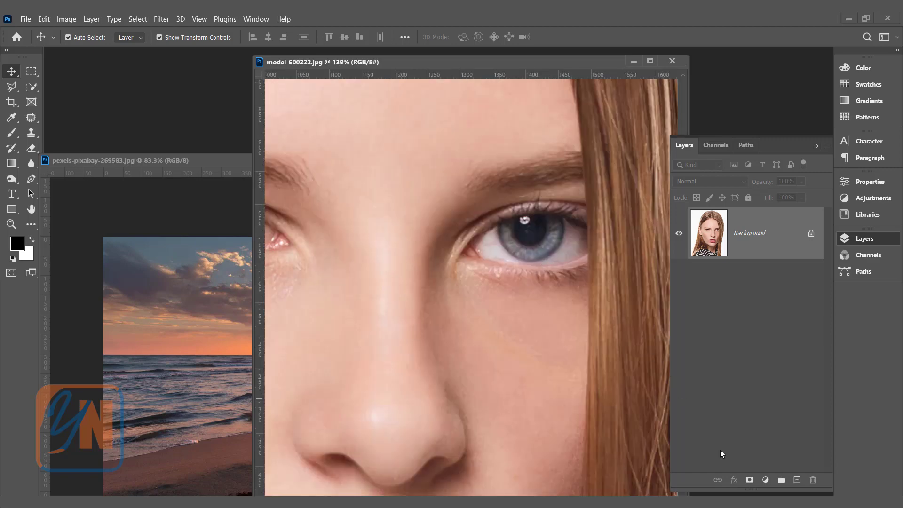
{"action": "left_click", "coordinate": [766, 480]}
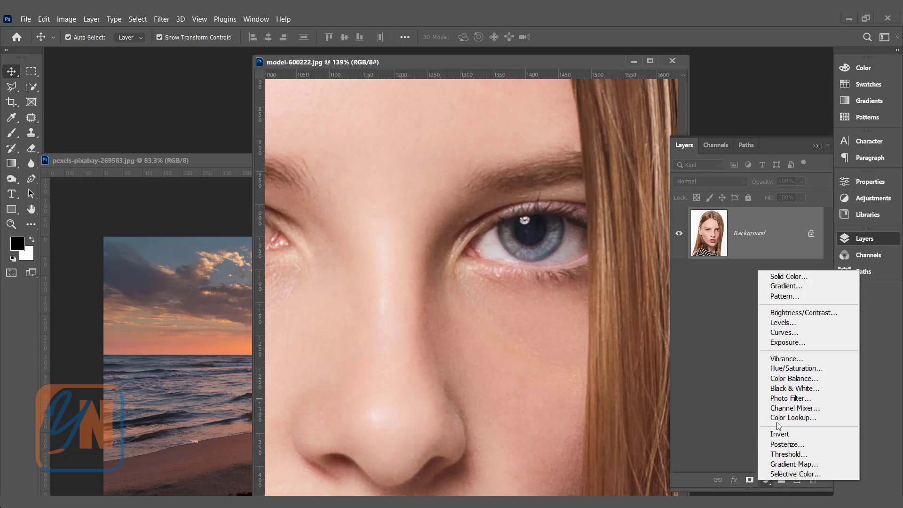
{"action": "left_click", "coordinate": [805, 337]}
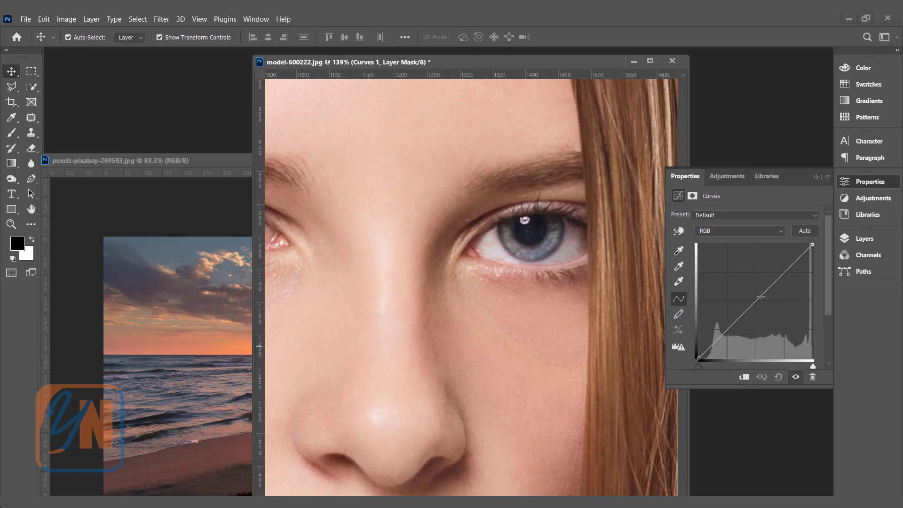
{"action": "left_click_drag", "start_coordinate": [759, 299], "coordinate": [734, 285]}
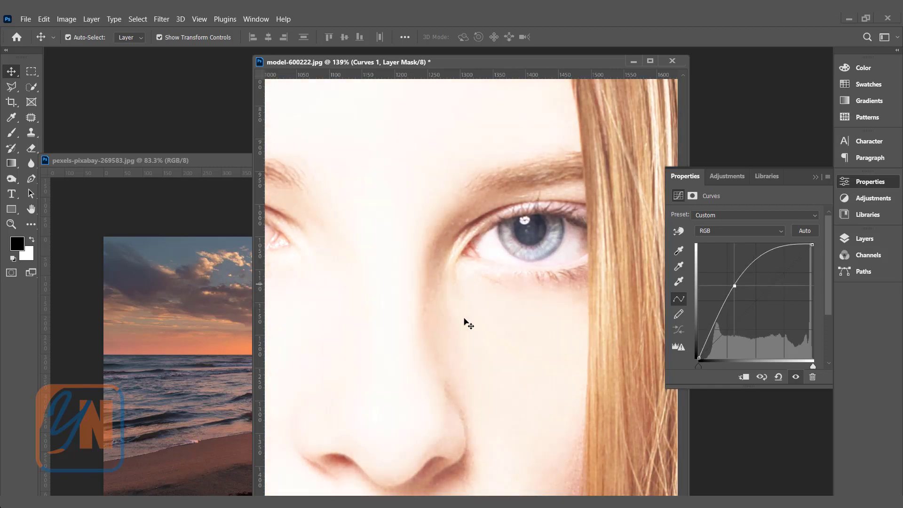
Invert the Curves 1 layer mask to black to hide the brightening
{"action": "left_click", "coordinate": [814, 178]}
{"action": "left_click", "coordinate": [876, 238]}
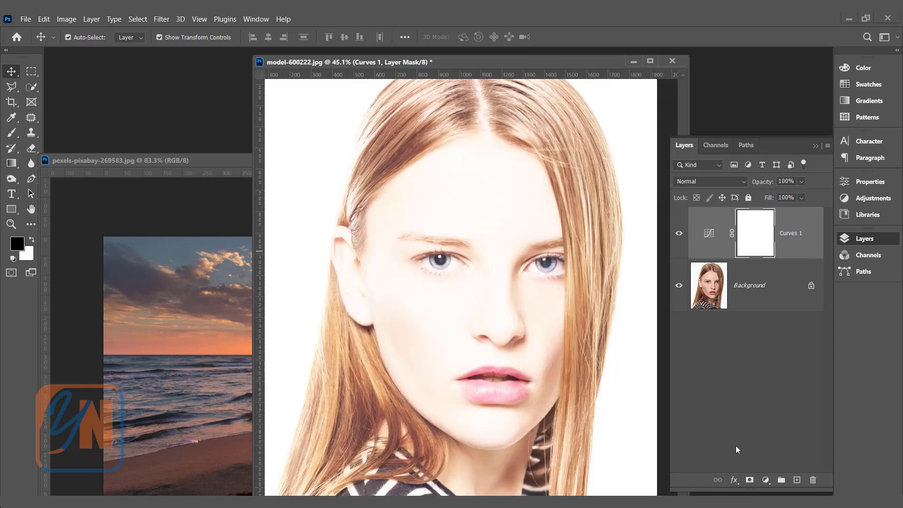
{"action": "key", "text": "ctrl+0"}
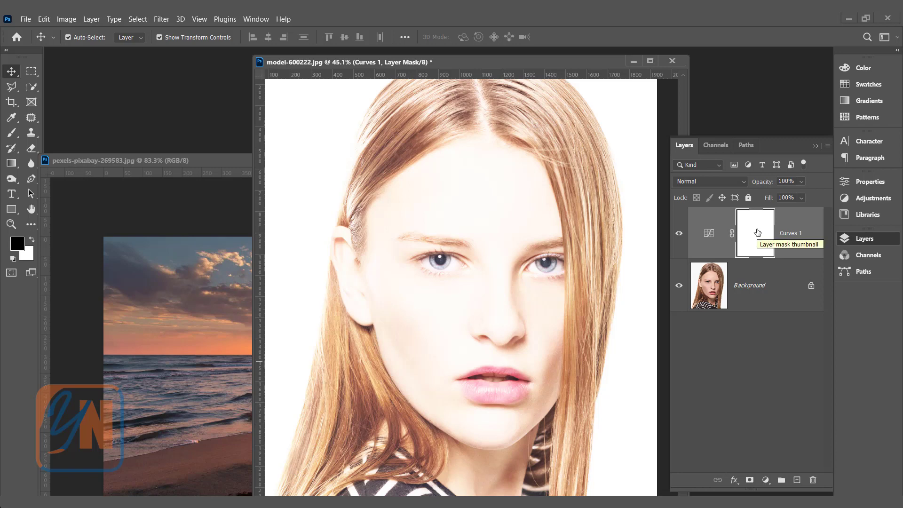
{"action": "key", "text": "ctrl+i"}
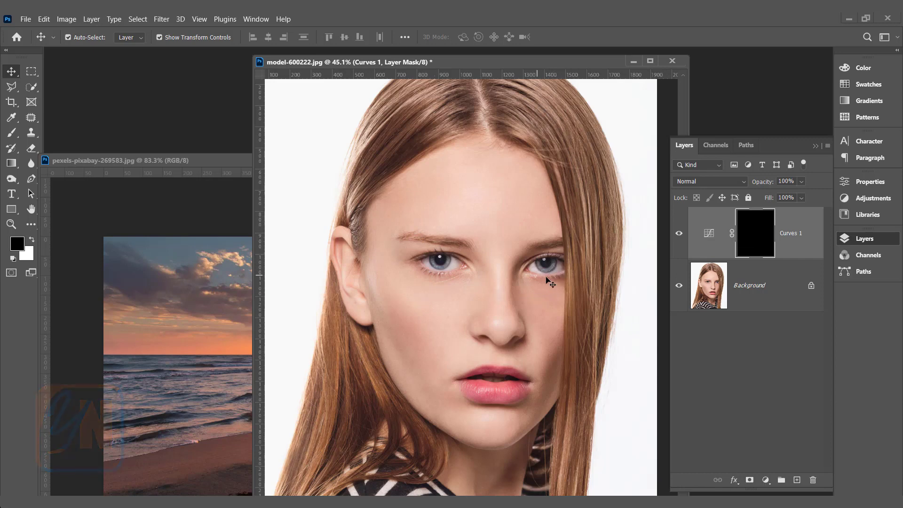
Paint white on the Curves 1 mask over the lower iris of the eye beside the hair with a 70 px Soft Round brush
{"action": "scroll", "coordinate": [552, 275], "scroll_direction": "up", "scroll_amount": 10}
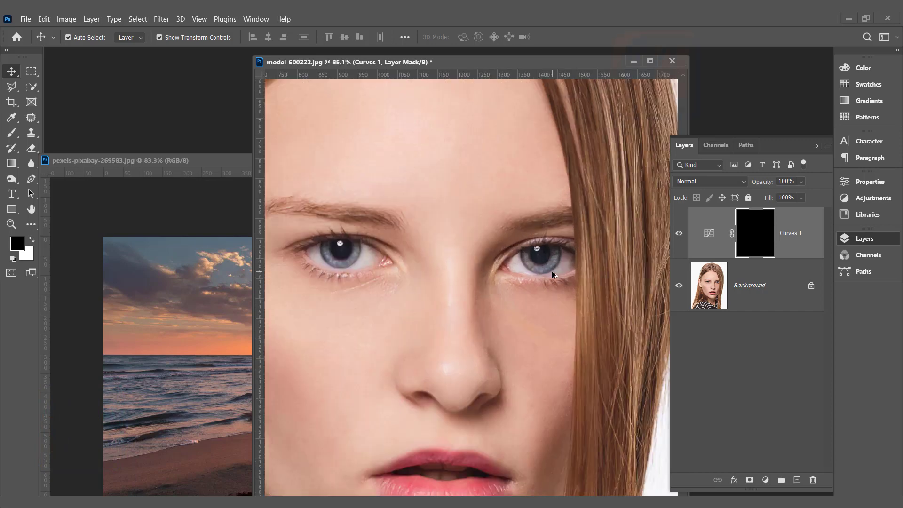
{"action": "left_click", "coordinate": [13, 134]}
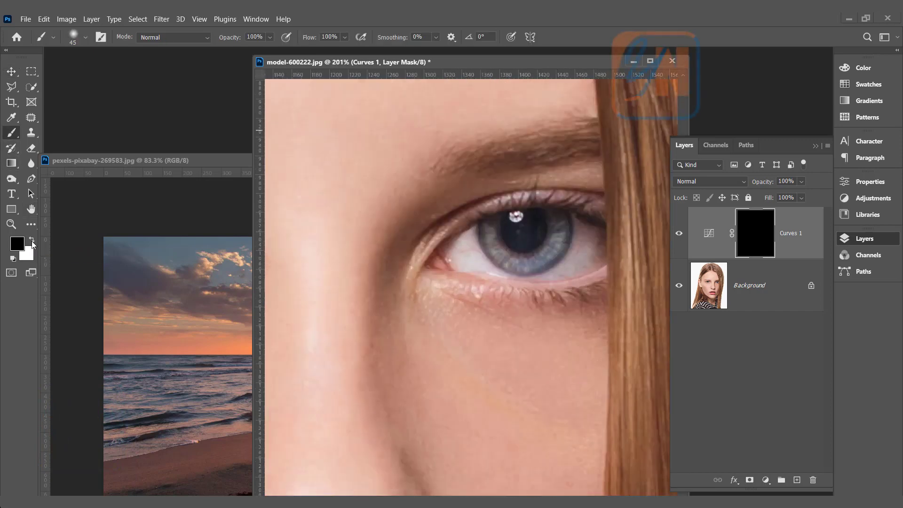
{"action": "left_click", "coordinate": [32, 239]}
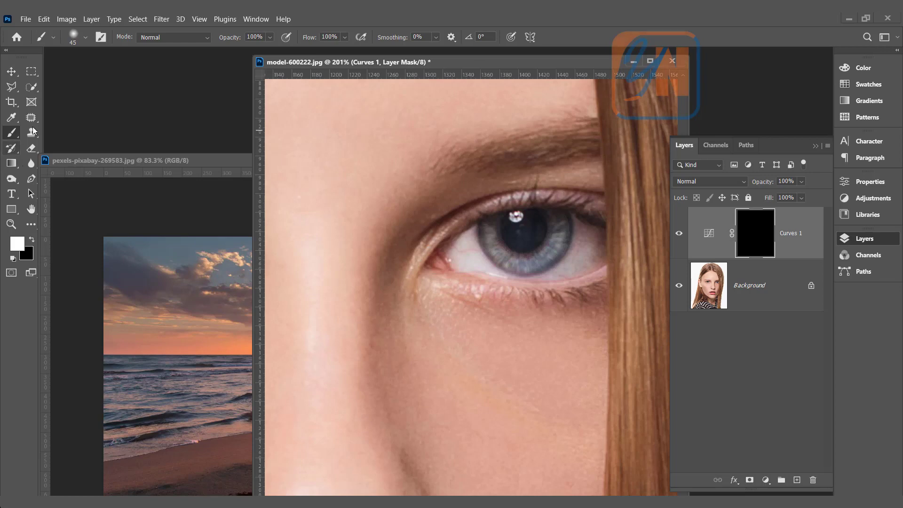
{"action": "left_click", "coordinate": [84, 39]}
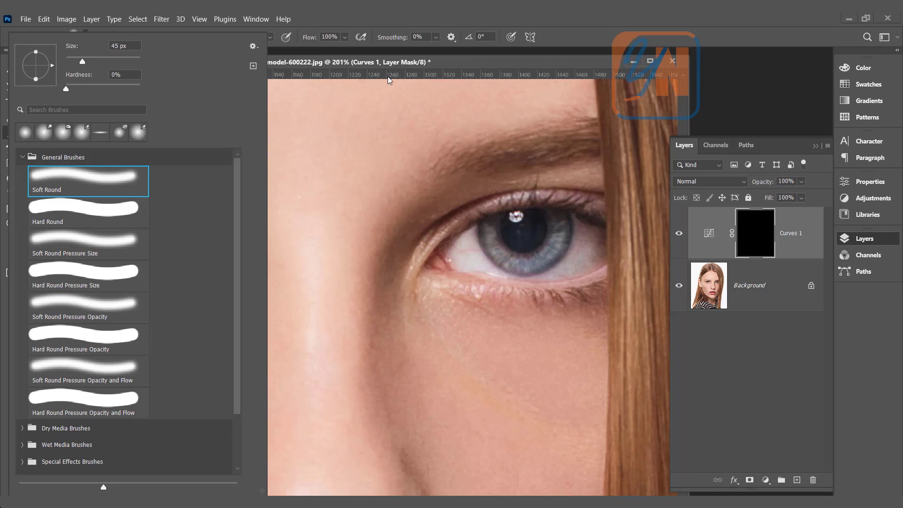
{"action": "left_click", "coordinate": [400, 63]}
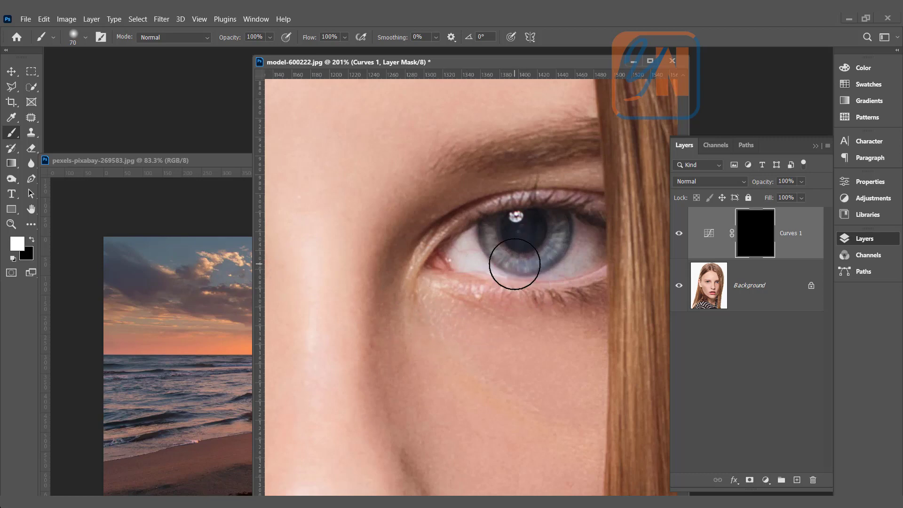
{"action": "mouse_move", "coordinate": [515, 264]}
{"action": "left_mouse_down"}
{"action": "mouse_move", "coordinate": [451, 317]}
{"action": "mouse_move", "coordinate": [478, 310]}
{"action": "mouse_move", "coordinate": [499, 277]}
{"action": "mouse_move", "coordinate": [534, 258]}
{"action": "mouse_move", "coordinate": [494, 270]}
{"action": "mouse_move", "coordinate": [543, 268]}
{"action": "mouse_move", "coordinate": [523, 265]}
{"action": "left_mouse_up"}
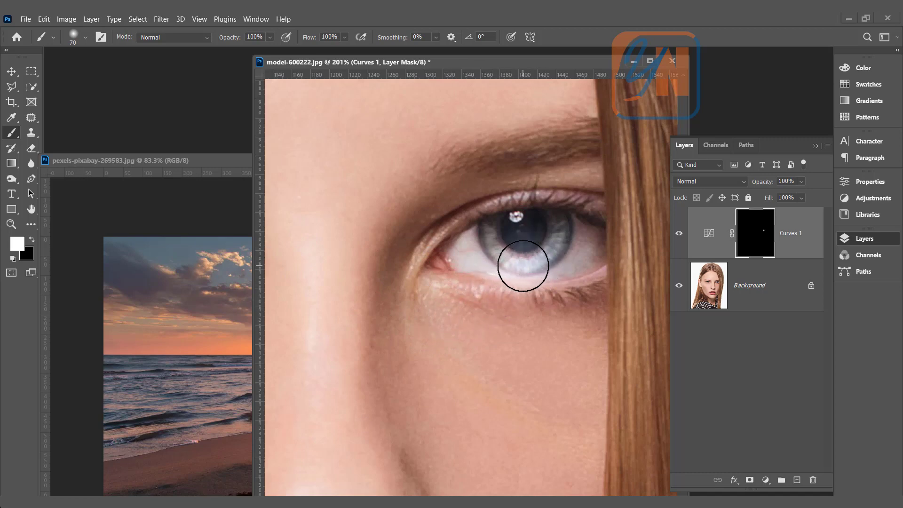
{"action": "scroll", "coordinate": [523, 266], "scroll_direction": "down", "scroll_amount": 1}
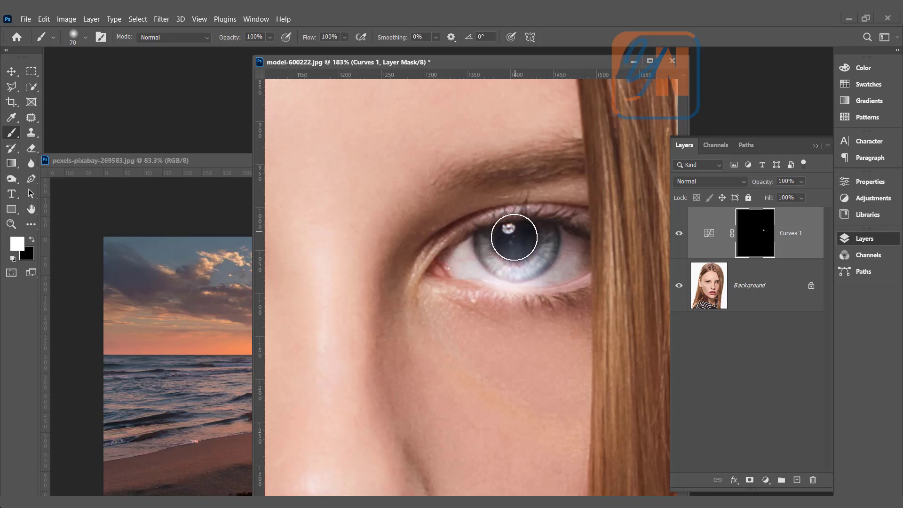
Paint black on the Curves 1 mask along the lower eyelid, reducing the brush to 45 px, to remove the brightening outside the iris
{"action": "left_click", "coordinate": [33, 243]}
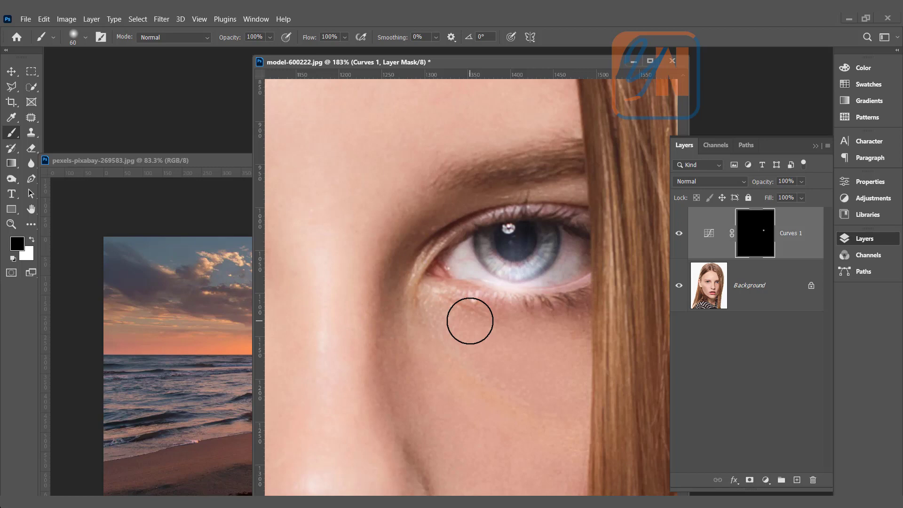
{"action": "key", "text": "bracketleft"}
{"action": "key", "text": "bracketleft"}
{"action": "key", "text": "bracketleft"}
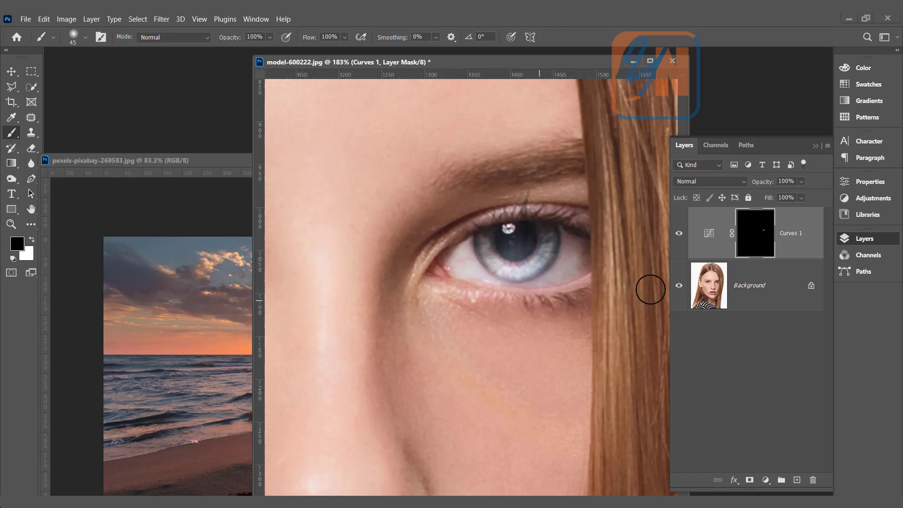
In the Curves 1 layer's Blending Options, set the Underlying Layer shadow sliders to a split of 38 / 54 to keep the pupil dark
{"action": "double_click", "coordinate": [815, 221]}
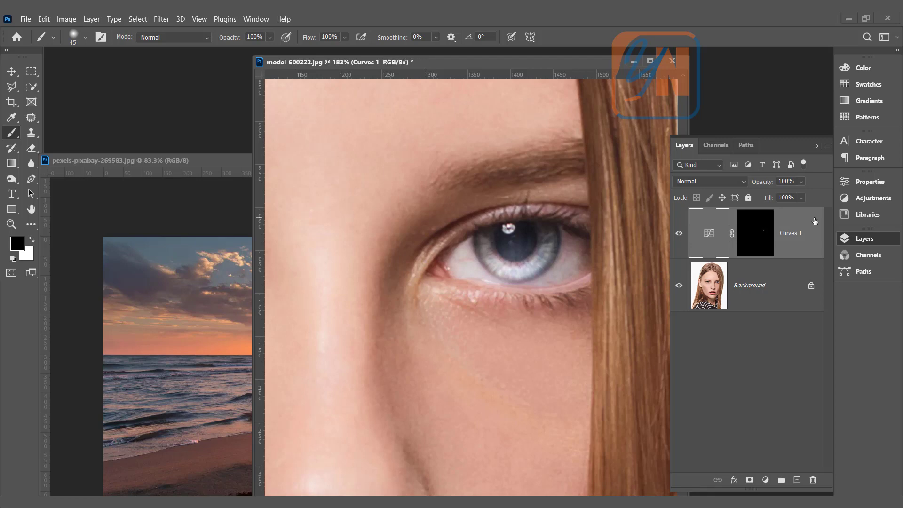
{"action": "left_click_drag", "start_coordinate": [599, 51], "coordinate": [162, 106]}
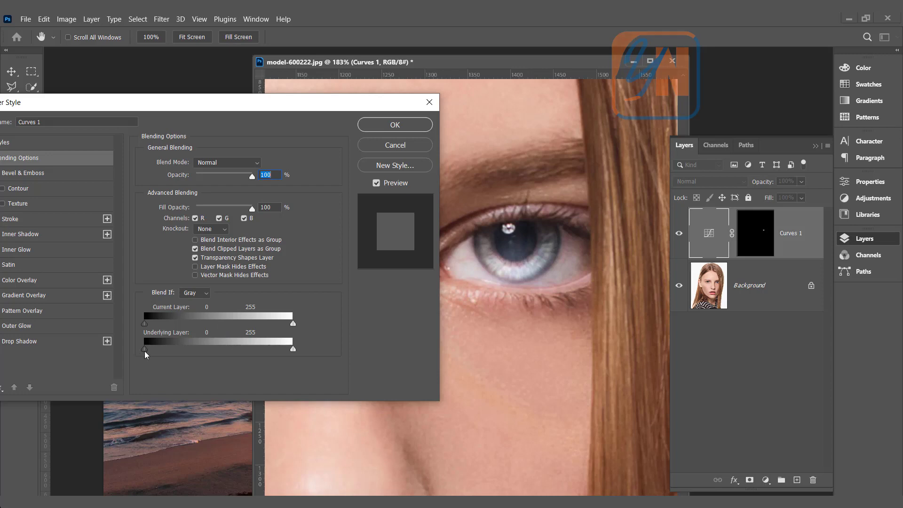
{"action": "left_click_drag", "start_coordinate": [146, 353], "coordinate": [169, 364]}
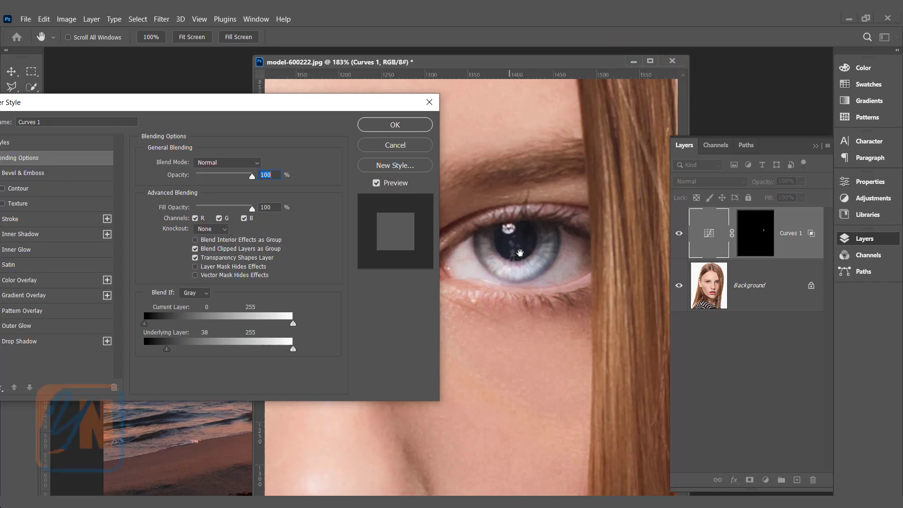
{"action": "left_click_drag", "start_coordinate": [167, 351], "coordinate": [158, 350]}
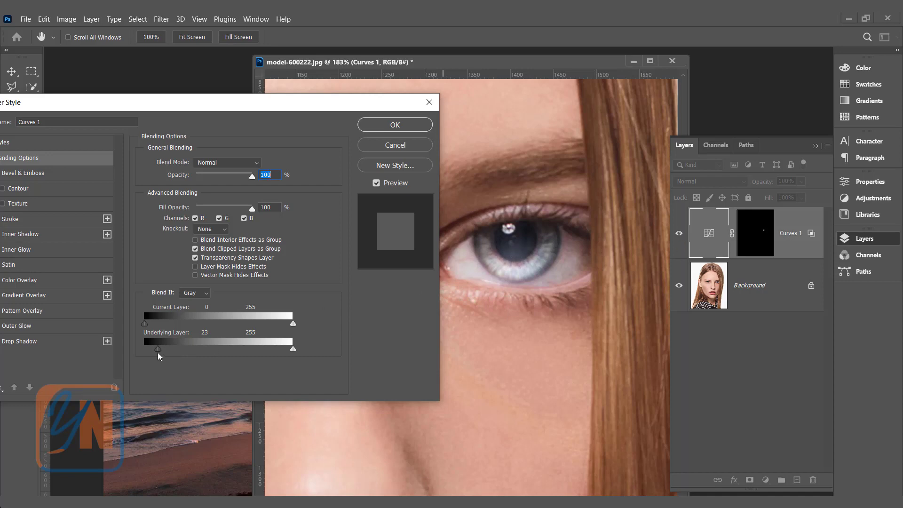
{"action": "left_click_drag", "start_coordinate": [158, 350], "coordinate": [169, 353]}
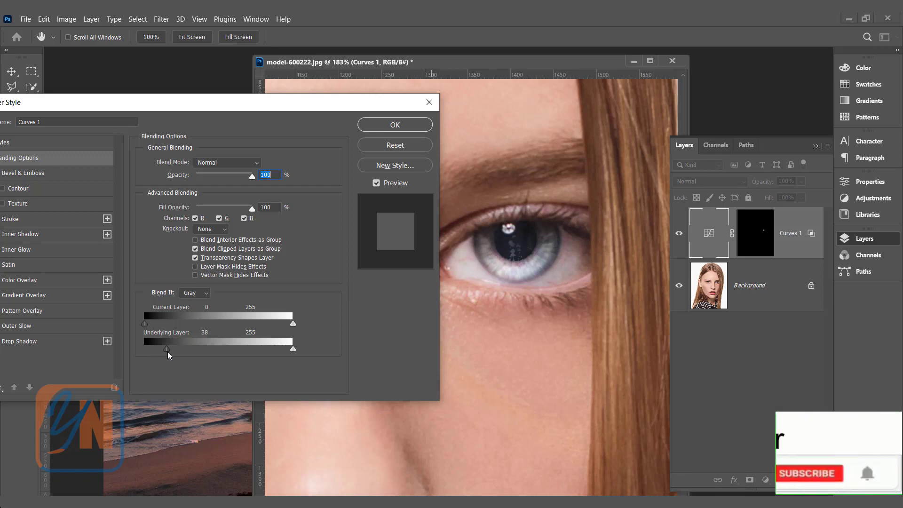
{"action": "mouse_move", "coordinate": [167, 350]}
{"action": "left_mouse_down"}
{"action": "mouse_move", "coordinate": [185, 351]}
{"action": "mouse_move", "coordinate": [177, 362]}
{"action": "left_mouse_up"}
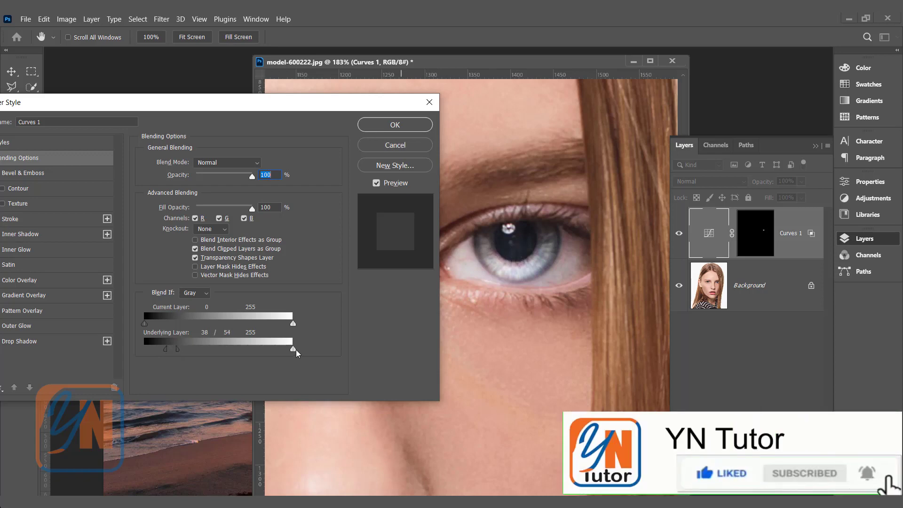
Pull the Underlying Layer highlight slider in to 203, fine-tune it slightly further toward the shadows, and apply the blending options
{"action": "left_click_drag", "start_coordinate": [295, 350], "coordinate": [263, 351]}
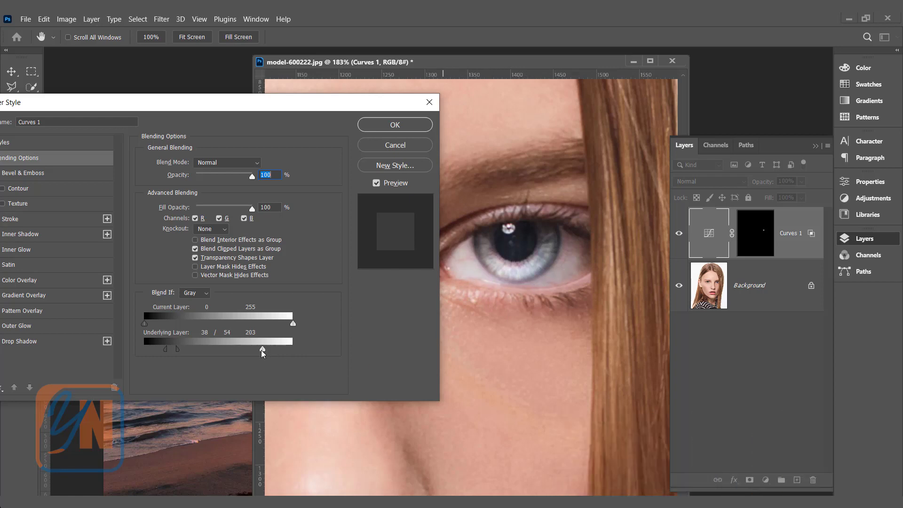
{"action": "left_click_drag", "start_coordinate": [262, 350], "coordinate": [254, 357]}
{"action": "left_click", "coordinate": [390, 126]}
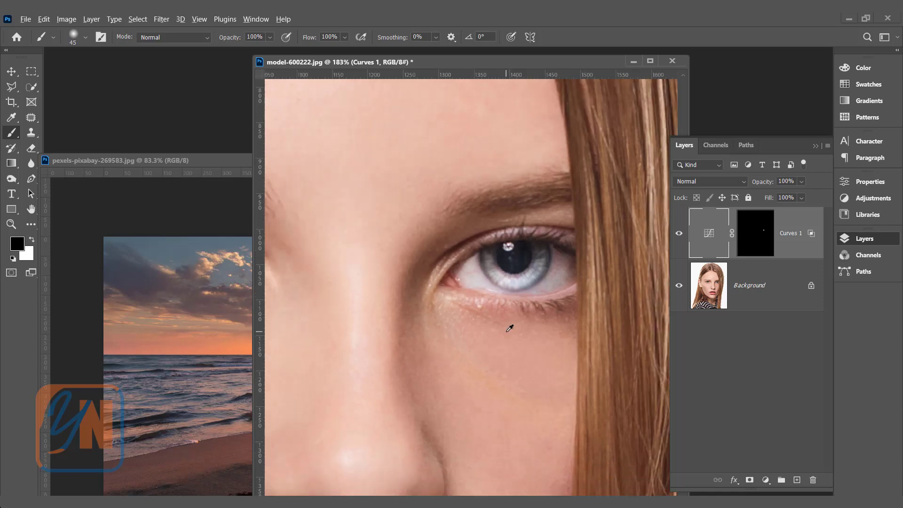
Lower the Curves 1 layer's opacity to 65%, comparing the iris with the layer hidden and shown
{"action": "scroll", "coordinate": [509, 328], "scroll_direction": "down", "scroll_amount": 3}
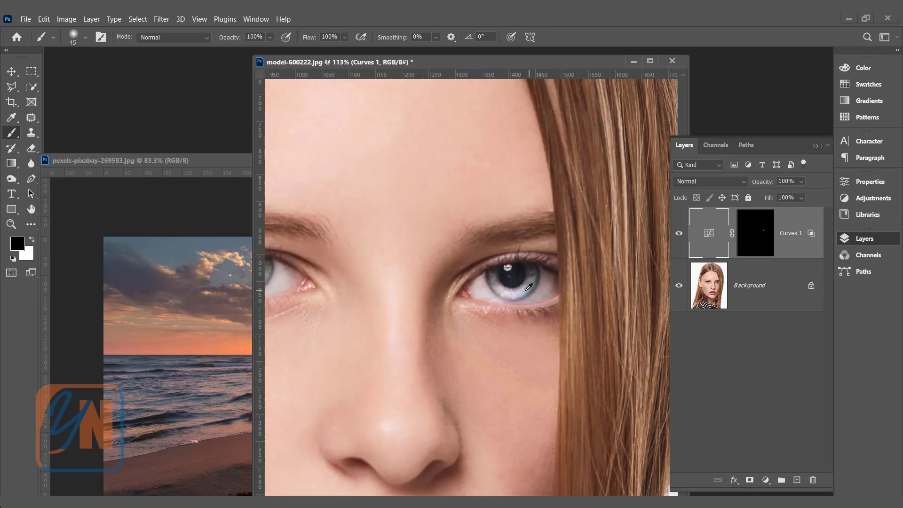
{"action": "left_click", "coordinate": [801, 183]}
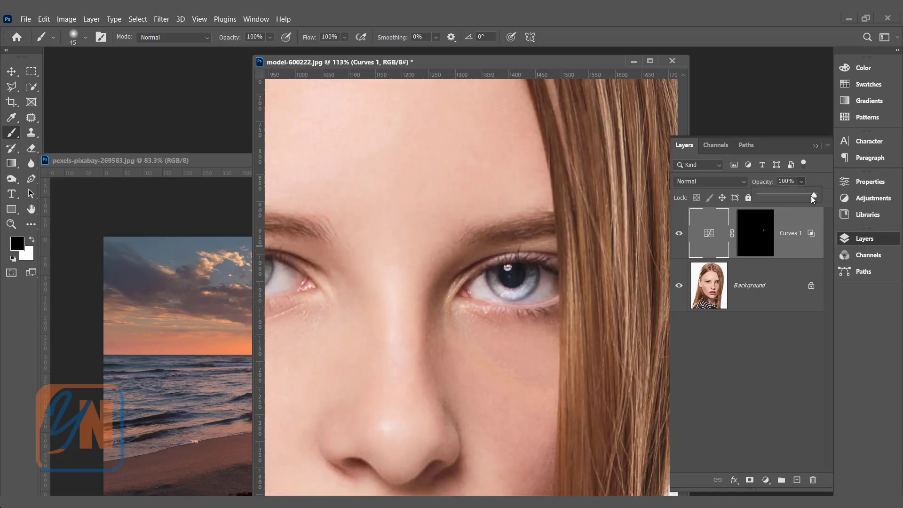
{"action": "left_click_drag", "start_coordinate": [810, 195], "coordinate": [799, 199]}
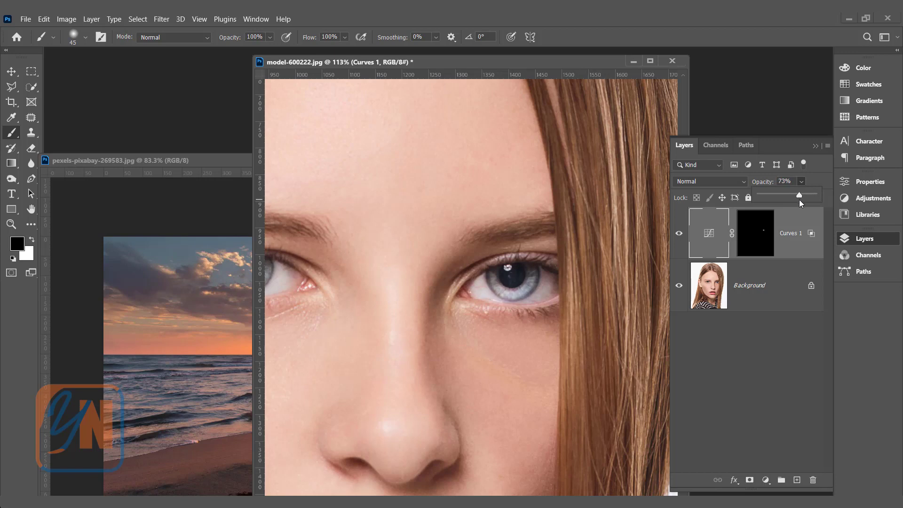
{"action": "left_click", "coordinate": [678, 234]}
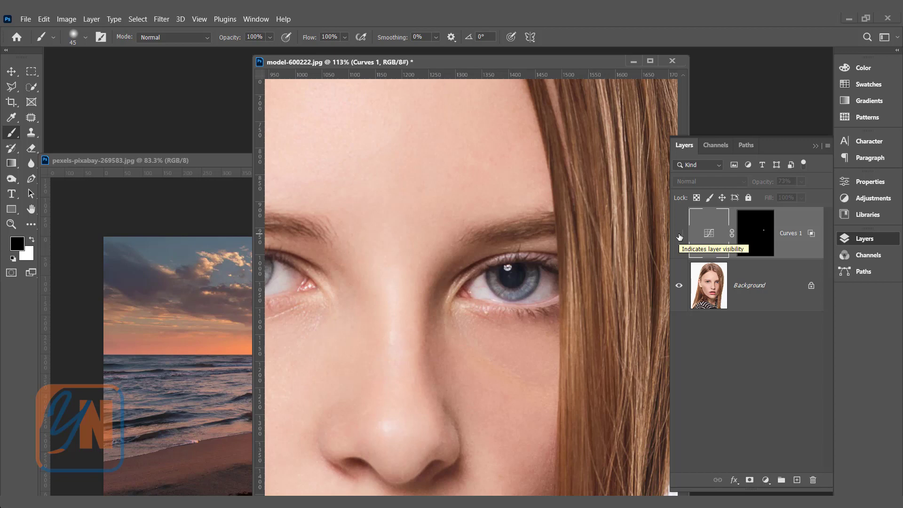
{"action": "left_click", "coordinate": [679, 235]}
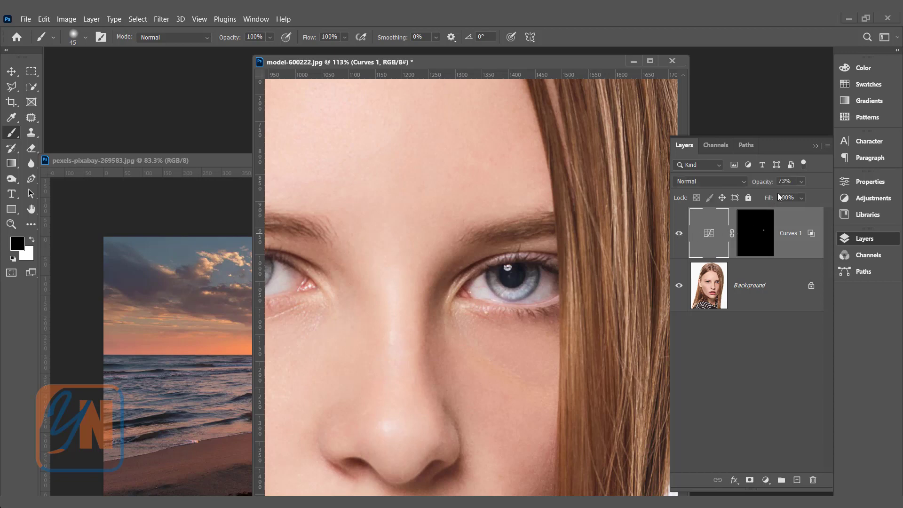
{"action": "left_click", "coordinate": [792, 184]}
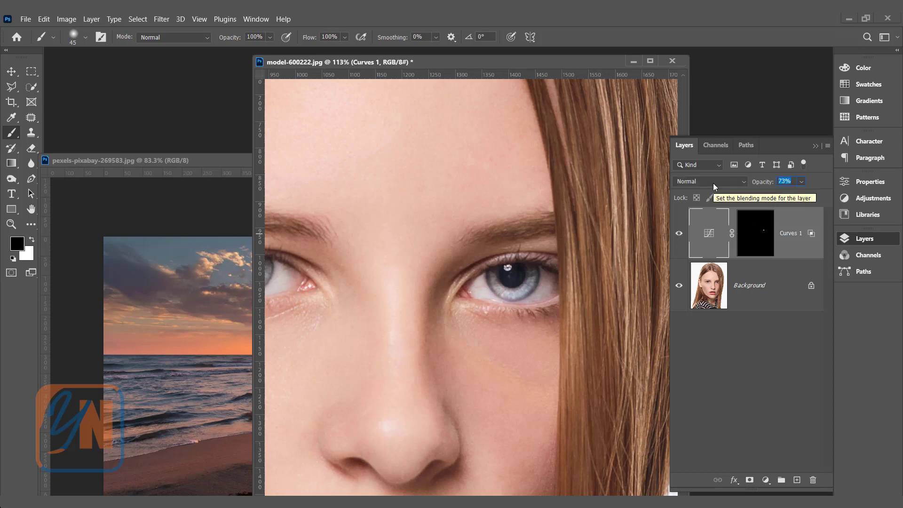
{"action": "type", "text": "65"}
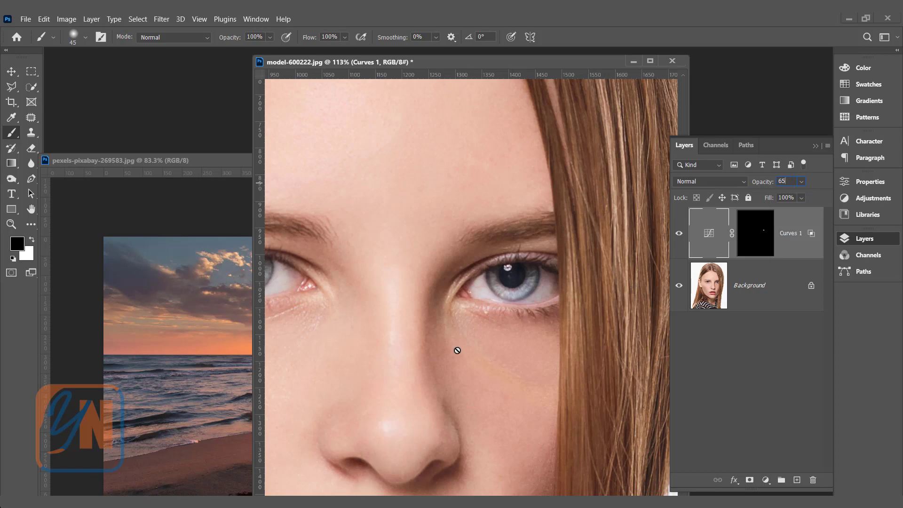
Duplicate the Curves 1 layer with the Move tool, placing the copy over the iris of the uncovered eye, and deselect it
{"action": "left_click", "coordinate": [12, 70]}
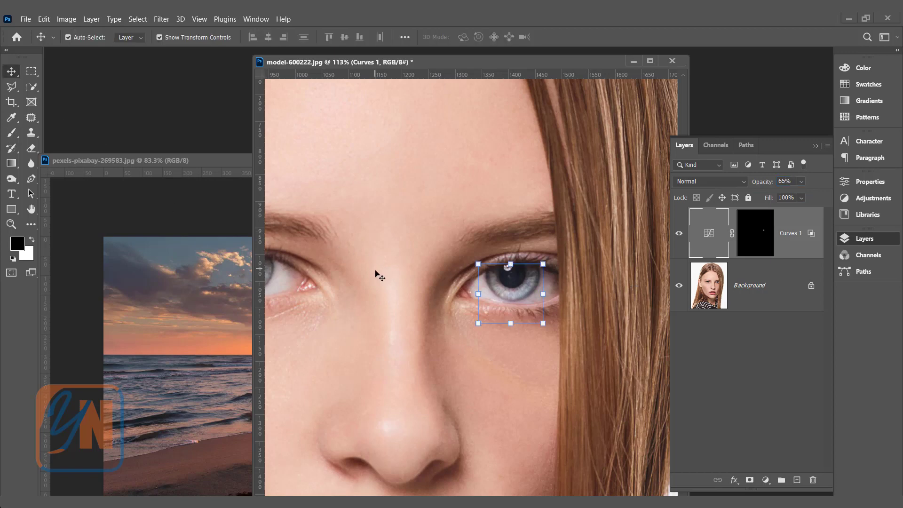
{"action": "scroll", "coordinate": [581, 324], "scroll_direction": "left", "scroll_amount": 3}
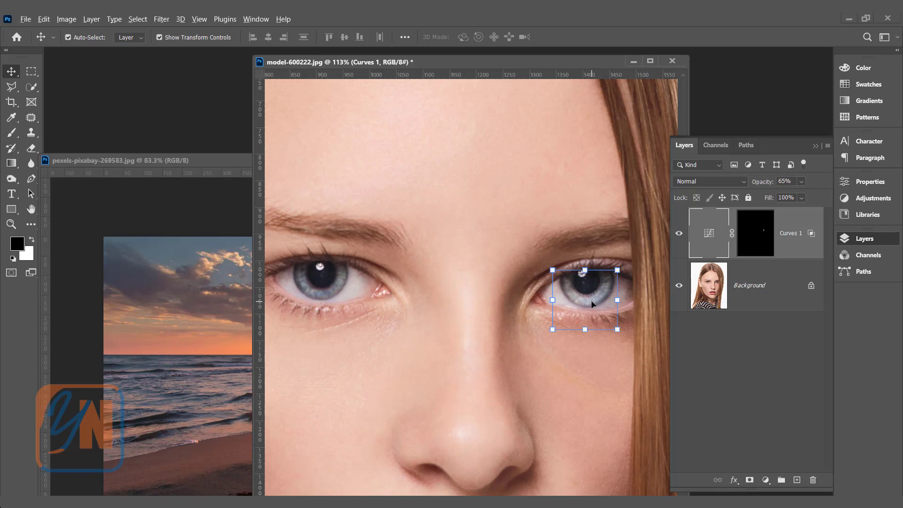
{"action": "left_click_drag", "start_coordinate": [569, 305], "coordinate": [325, 300]}
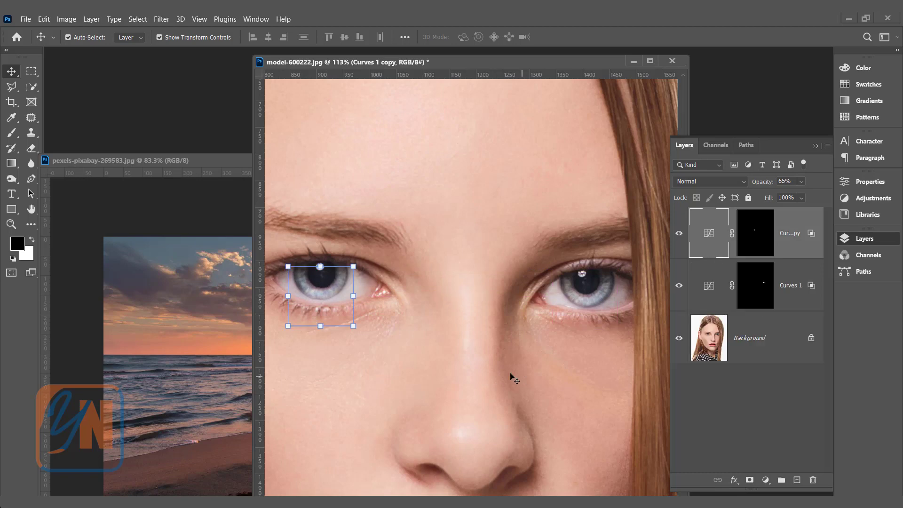
{"action": "left_click", "coordinate": [355, 387]}
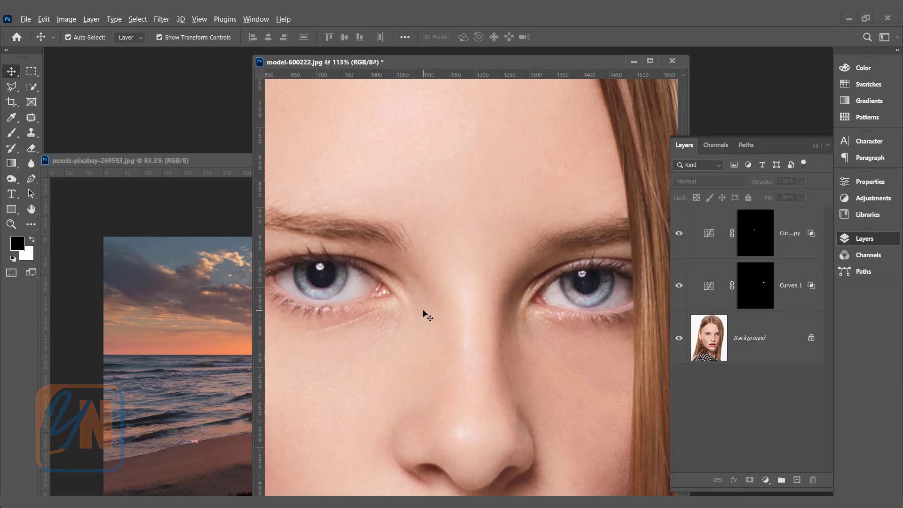
Compare the whole face before and after by hiding and showing both Curves layers together
{"action": "scroll", "coordinate": [427, 315], "scroll_direction": "down", "scroll_amount": 4}
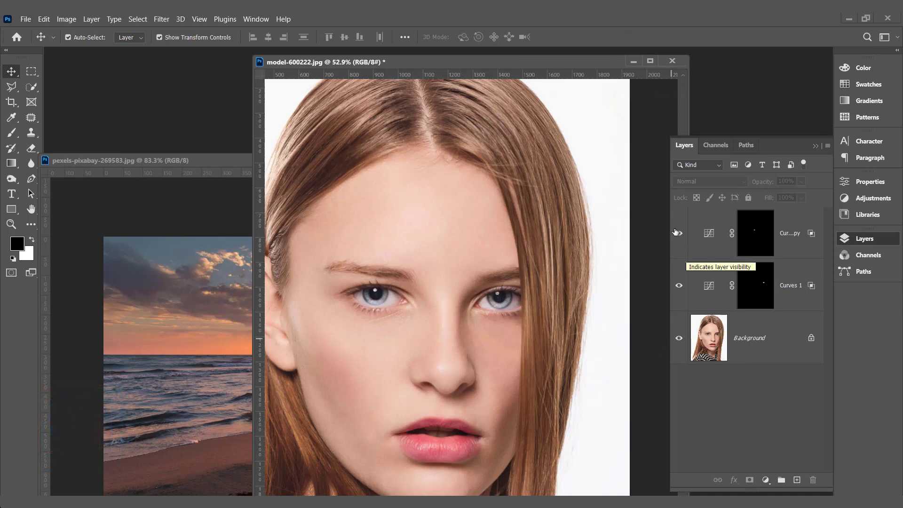
{"action": "left_click", "coordinate": [678, 339], "text": "alt"}
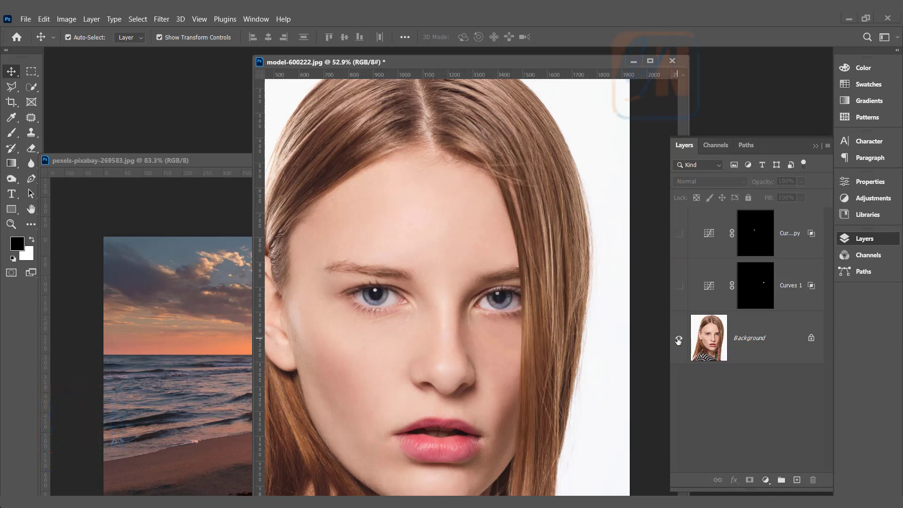
{"action": "left_click", "coordinate": [678, 339], "text": "alt"}
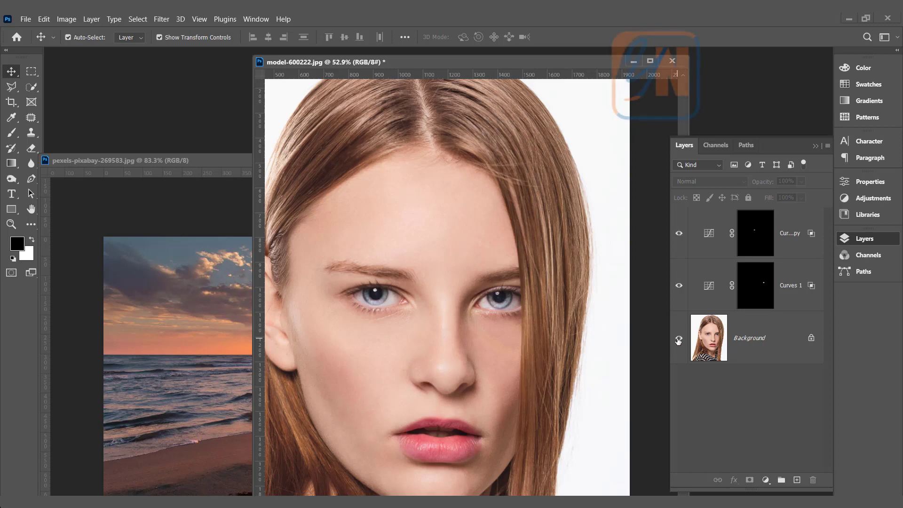
{"action": "left_click", "coordinate": [678, 339], "text": "alt"}
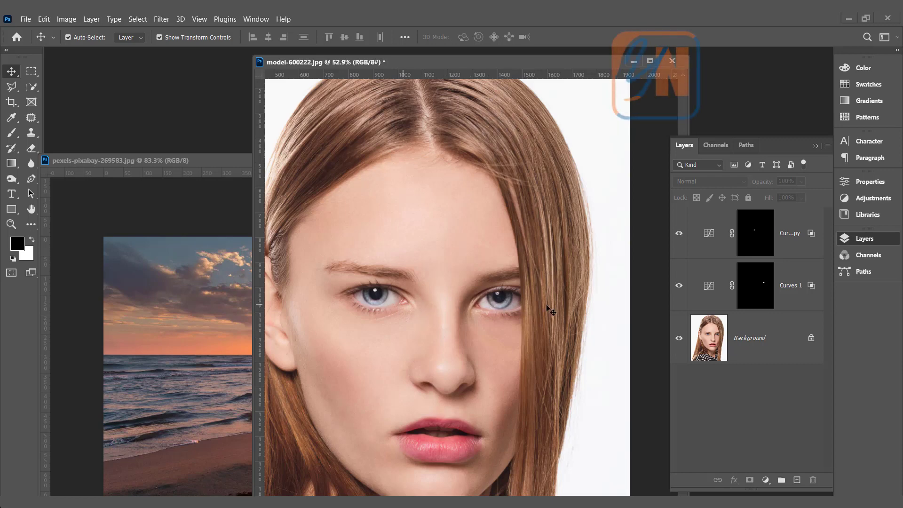
Select both Curves adjustment layers and reduce their opacity together to 58%
{"action": "left_click", "coordinate": [790, 235]}
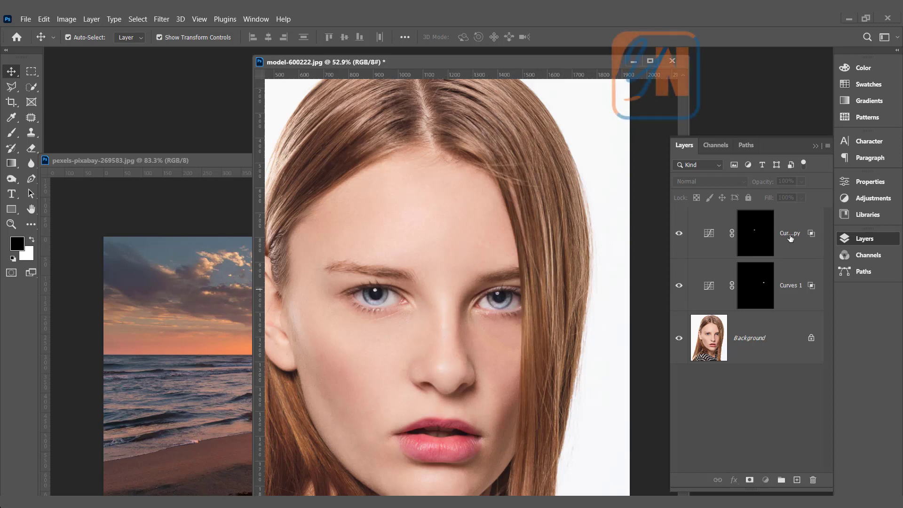
{"action": "left_click", "coordinate": [786, 289], "text": "shift"}
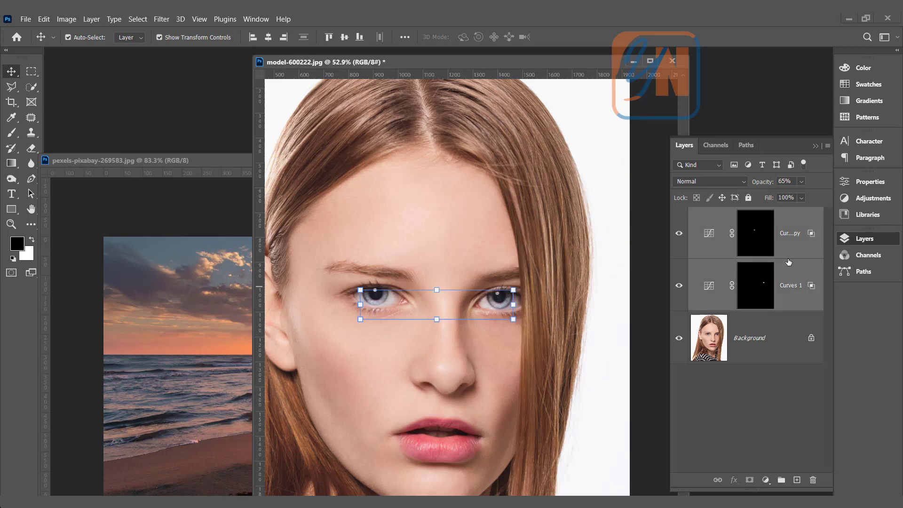
{"action": "left_click", "coordinate": [802, 181]}
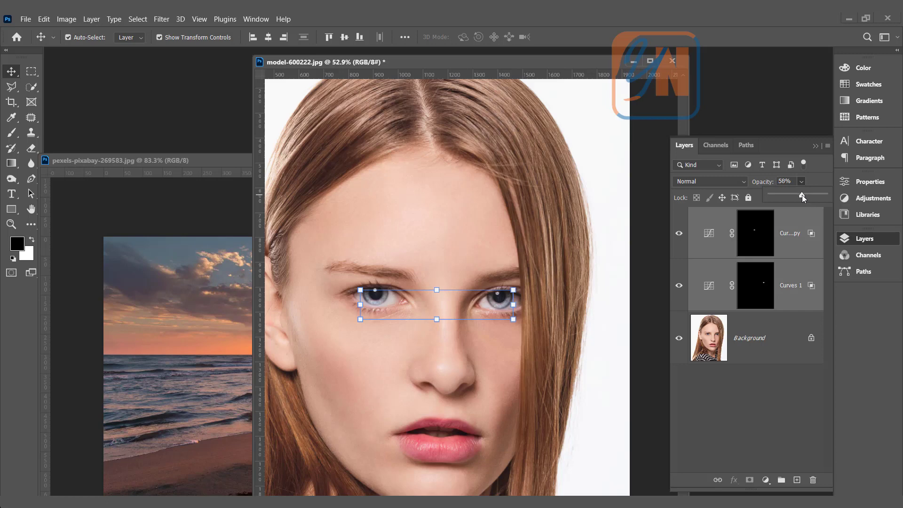
{"action": "left_click", "coordinate": [459, 341]}
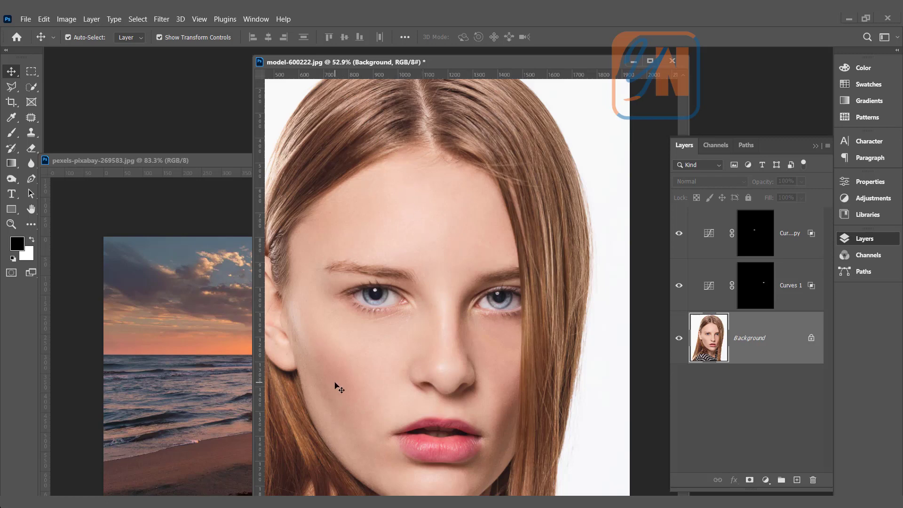
Close the portrait document and move the sunset beach image window up so the whole photo is in view
{"action": "left_click", "coordinate": [668, 65]}
{"action": "left_click", "coordinate": [470, 206]}
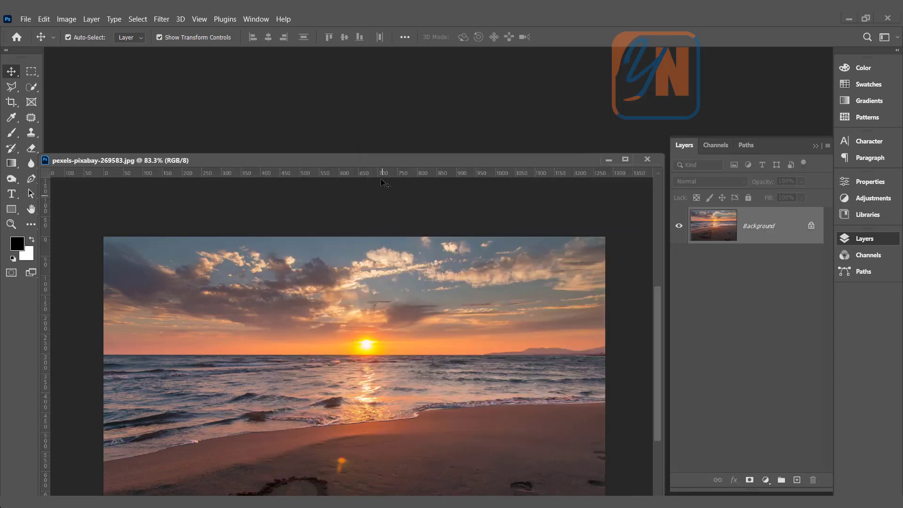
{"action": "left_click_drag", "start_coordinate": [388, 165], "coordinate": [405, 68]}
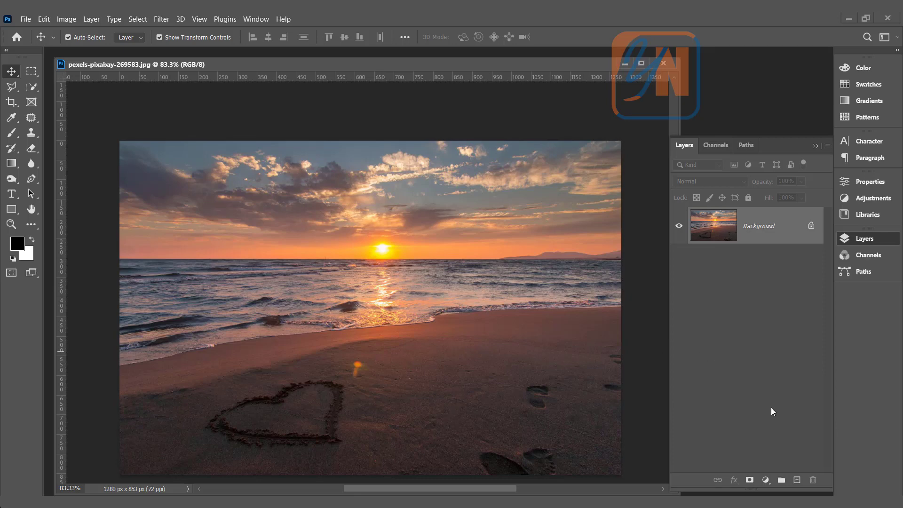
Add a Brightness/Contrast adjustment layer above the sunset beach photo, keeping its default values, and return to the layer list
{"action": "left_click", "coordinate": [765, 480]}
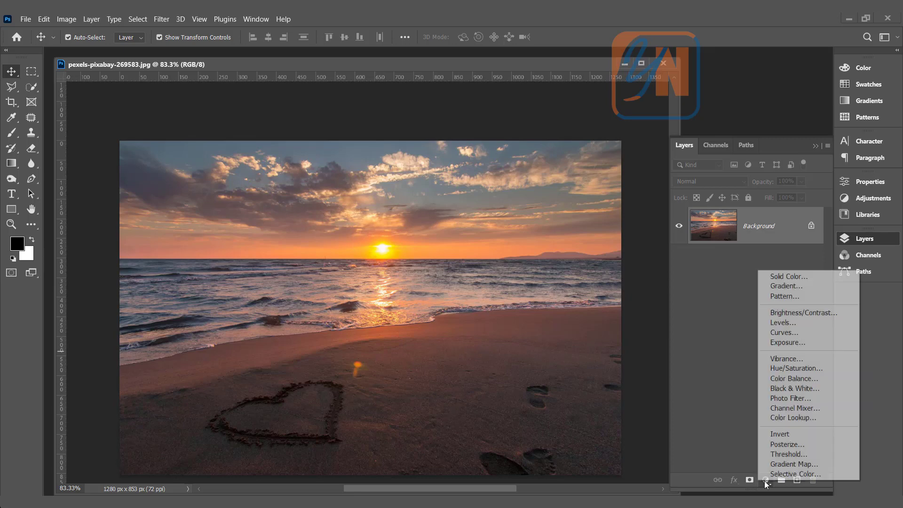
{"action": "left_click", "coordinate": [786, 313]}
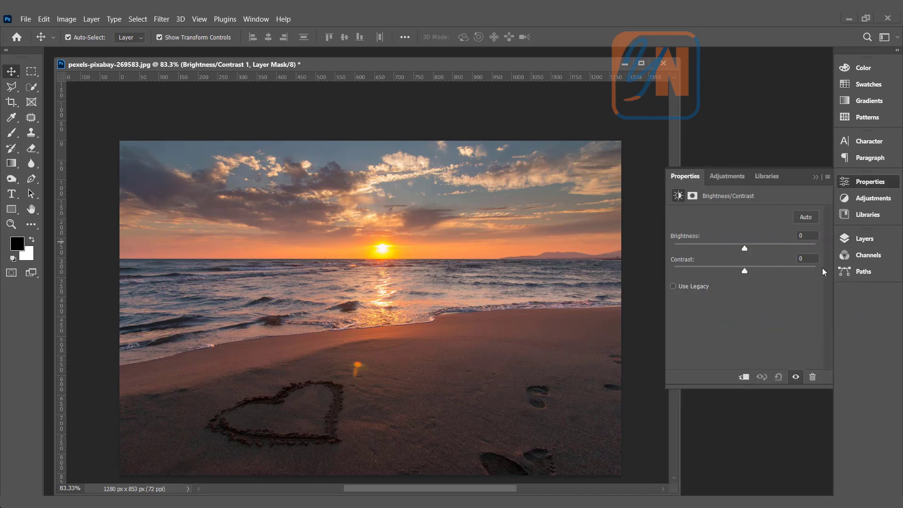
{"action": "left_click", "coordinate": [865, 238]}
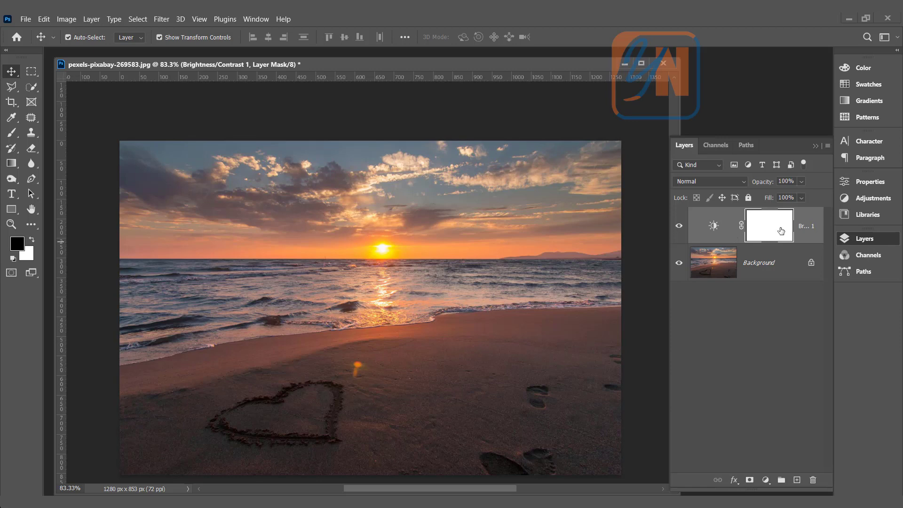
Set the Brightness/Contrast layer's blend mode to Soft Light and hide the layer to compare with the original photo
{"action": "left_click", "coordinate": [732, 182]}
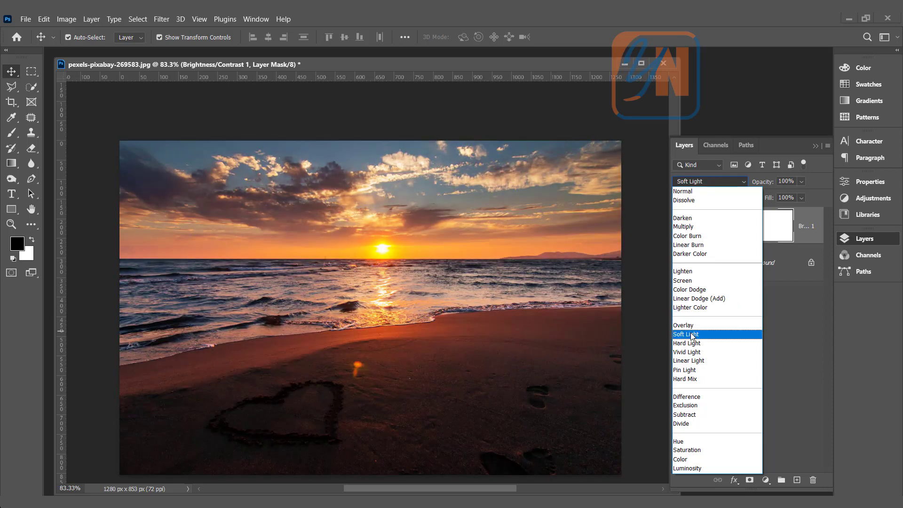
{"action": "left_click", "coordinate": [685, 334]}
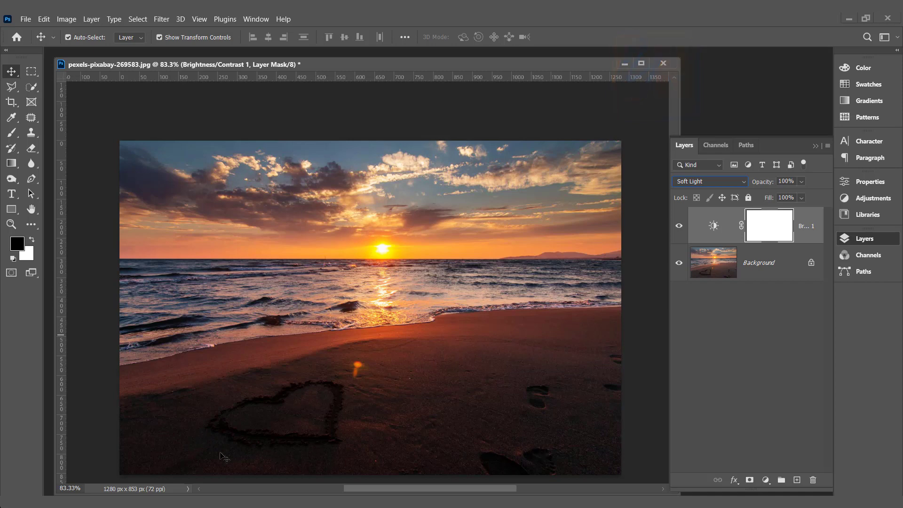
{"action": "left_click", "coordinate": [677, 227]}
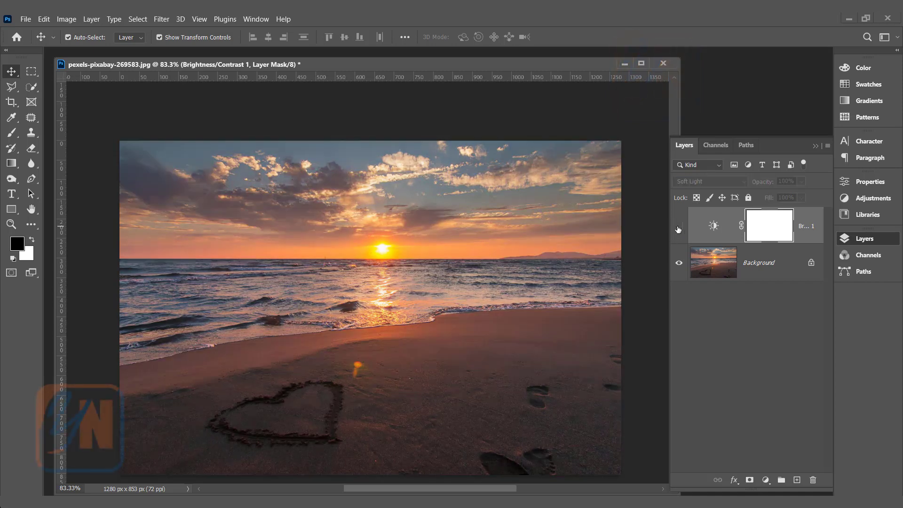
Toggle the Brightness/Contrast layer's visibility to compare the photo with and without the Soft Light contrast, leaving the layer shown
{"action": "left_click", "coordinate": [678, 228]}
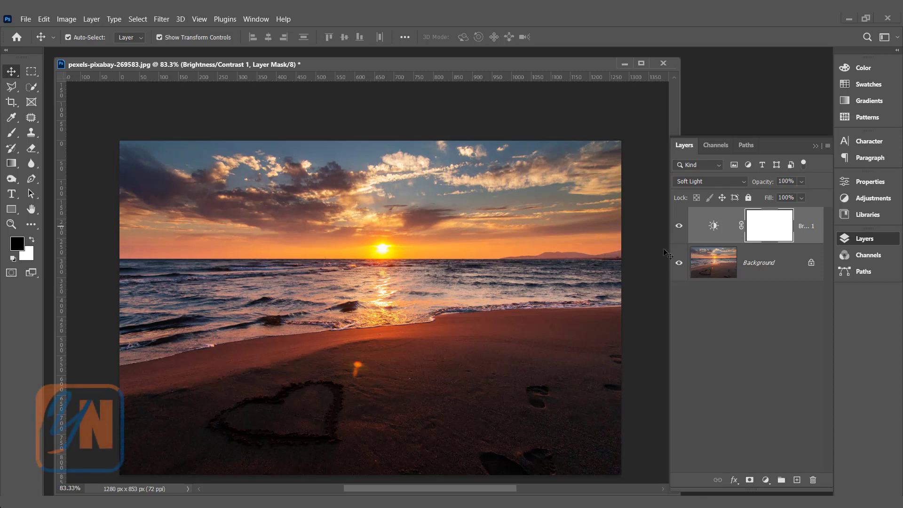
{"action": "left_click", "coordinate": [678, 228]}
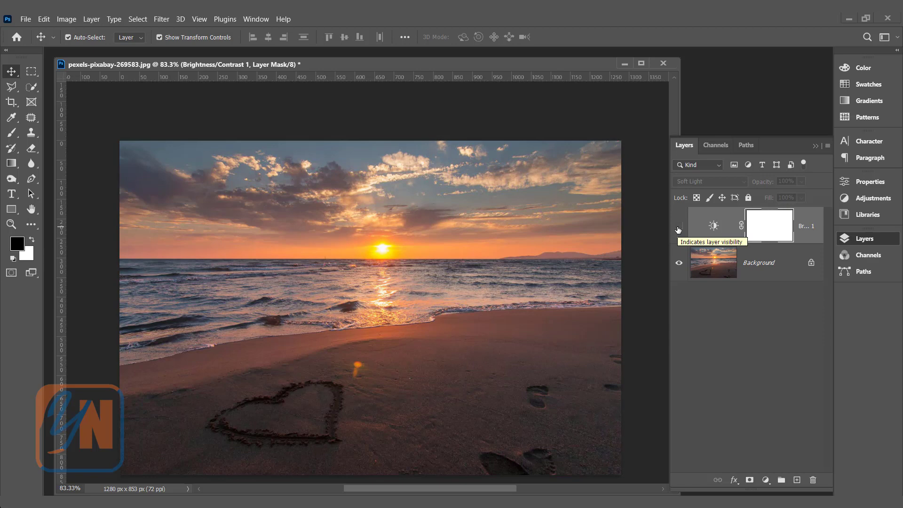
{"action": "left_click", "coordinate": [678, 228]}
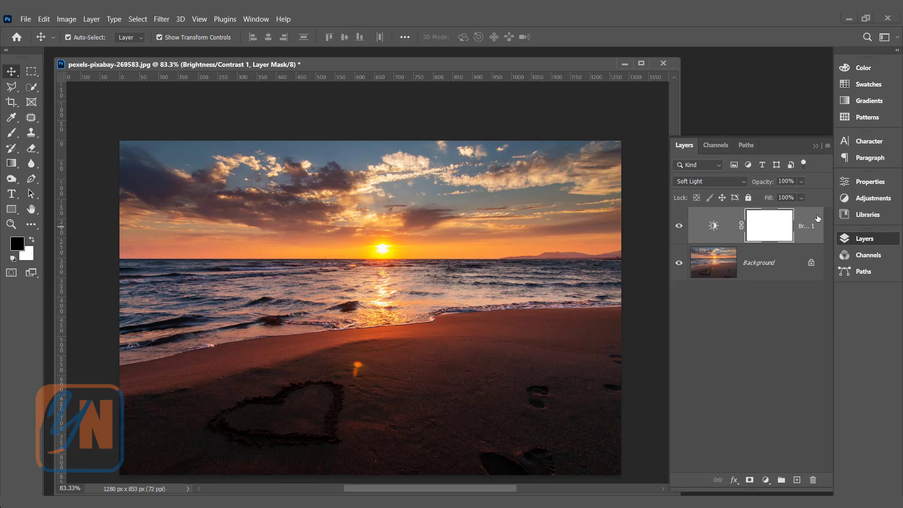
In the Brightness/Contrast layer's blending options, split the Underlying Layer's black Blend If slider to 70 / 85 and apply it
{"action": "double_click", "coordinate": [816, 233]}
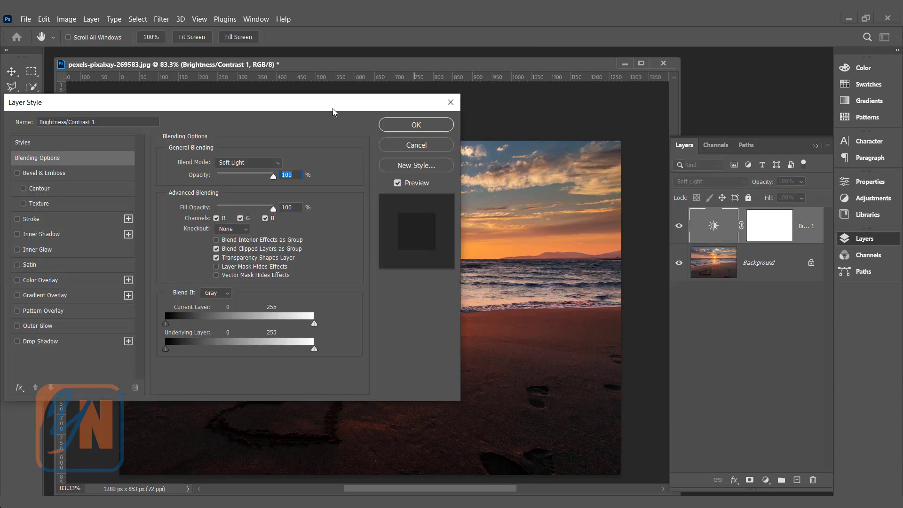
{"action": "left_click_drag", "start_coordinate": [332, 102], "coordinate": [625, 25]}
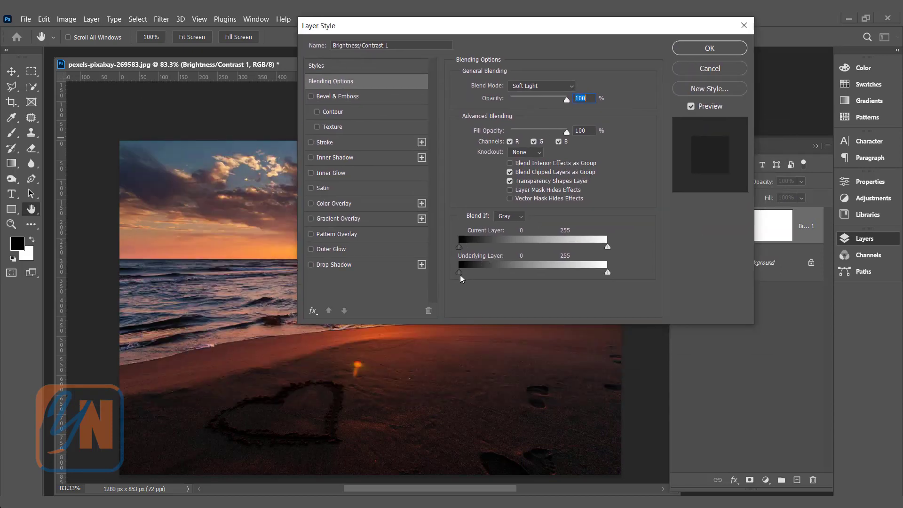
{"action": "left_click_drag", "start_coordinate": [461, 277], "coordinate": [500, 279]}
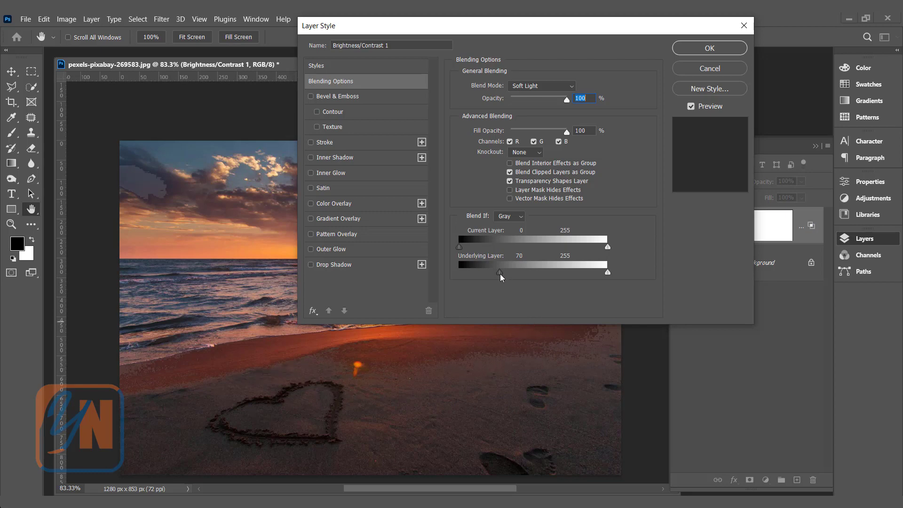
{"action": "mouse_move", "coordinate": [500, 273]}
{"action": "left_mouse_down"}
{"action": "mouse_move", "coordinate": [525, 283]}
{"action": "mouse_move", "coordinate": [509, 285]}
{"action": "left_mouse_up"}
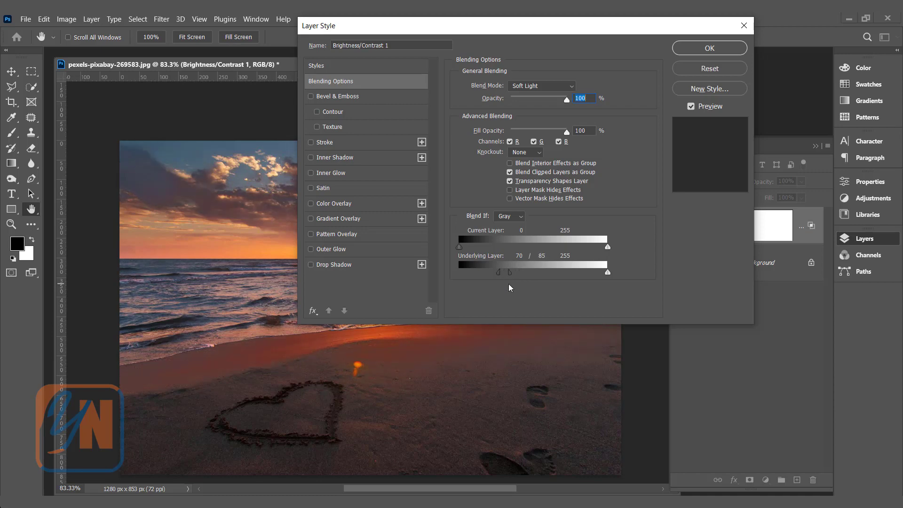
{"action": "left_click", "coordinate": [705, 48]}
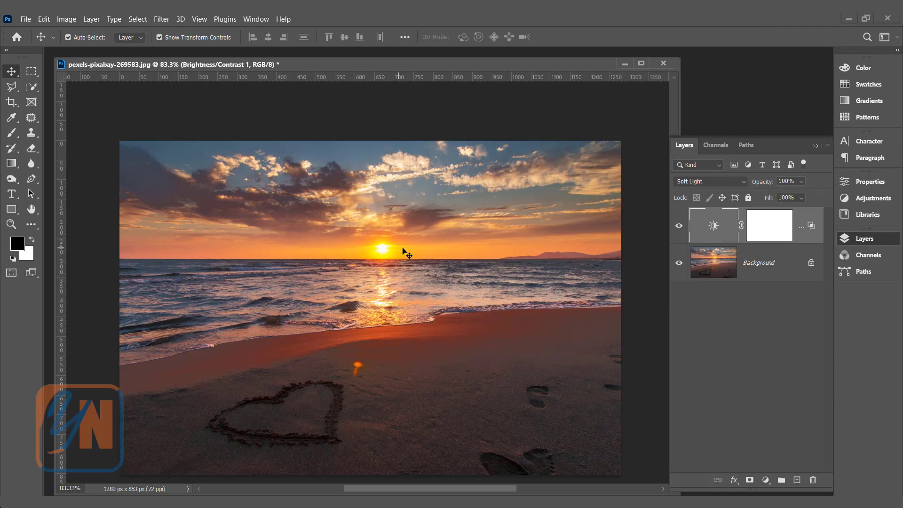
Hide and show the Brightness/Contrast layer repeatedly to compare the Blend If result with the original beach photo, leaving it shown
{"action": "left_click", "coordinate": [679, 225]}
{"action": "left_click", "coordinate": [679, 226]}
{"action": "left_click", "coordinate": [679, 226]}
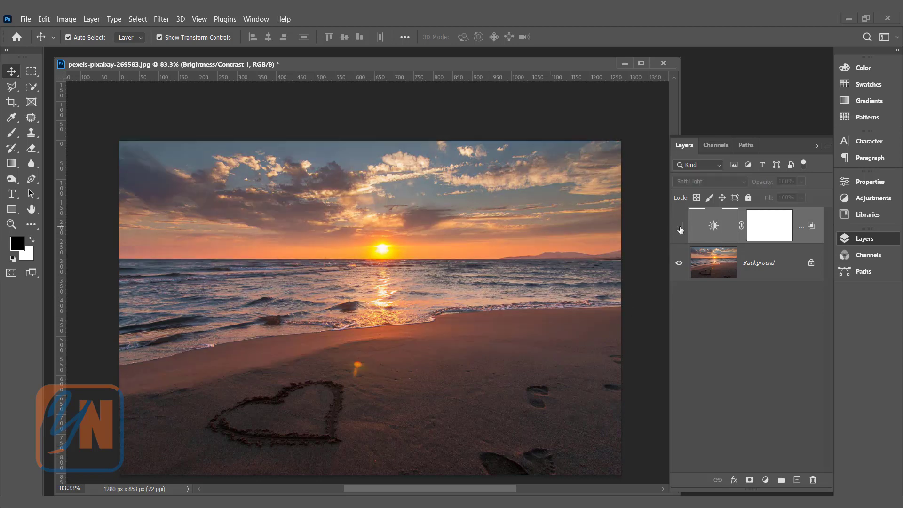
{"action": "left_click", "coordinate": [679, 226]}
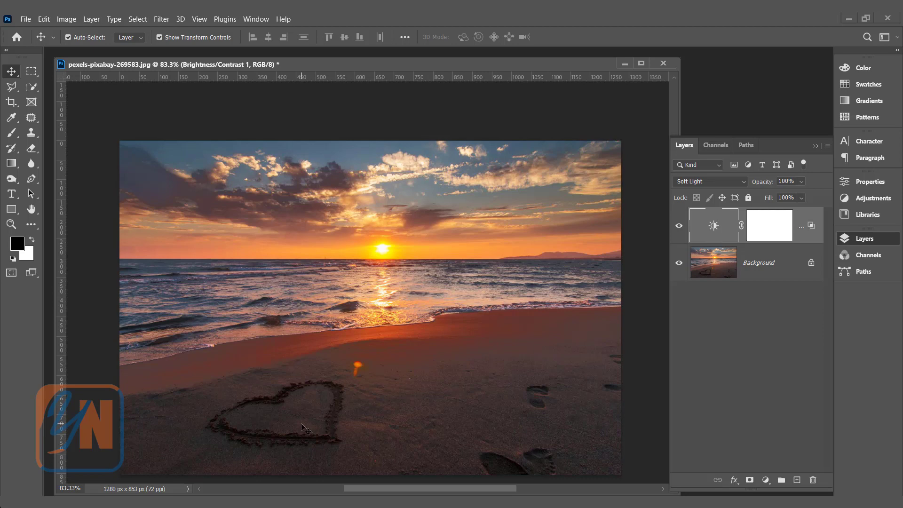